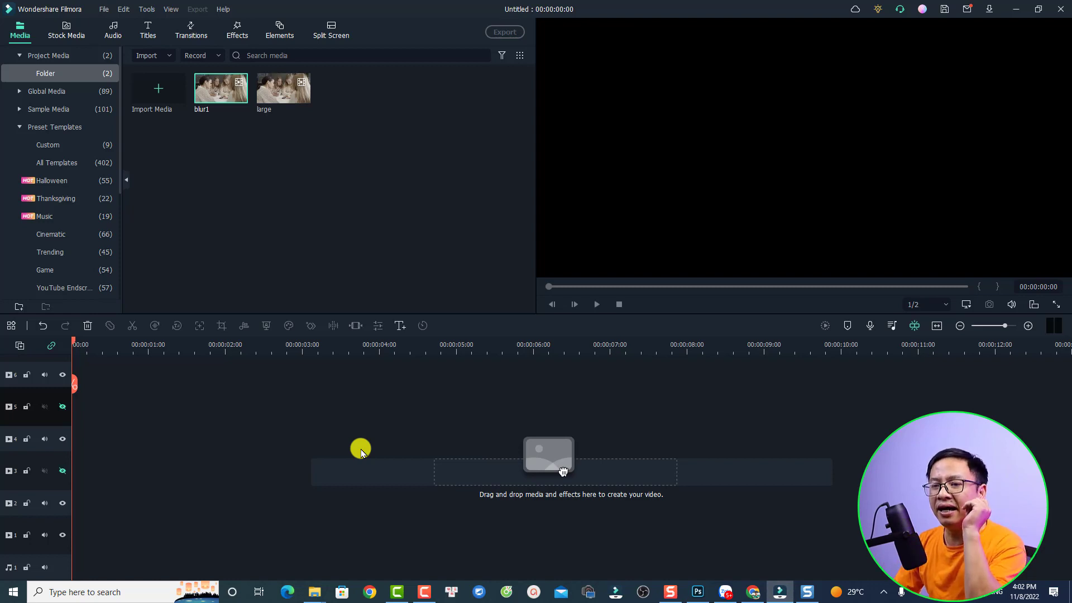
- Unhide video track 5 and delete all empty tracks from the timeline
{"action": "left_click", "coordinate": [62, 406]}
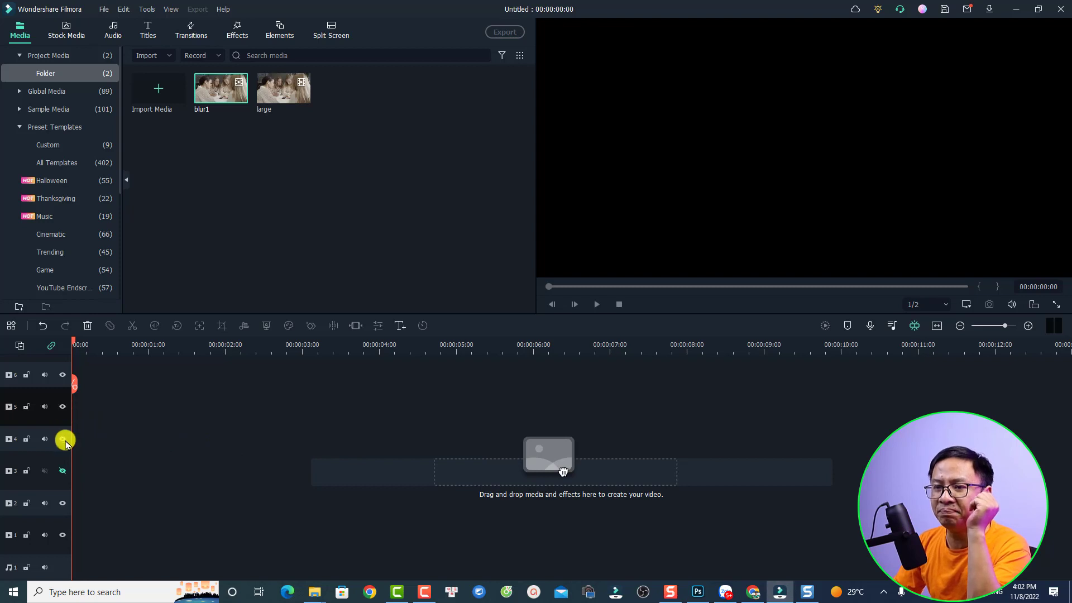
{"action": "right_click", "coordinate": [55, 419]}
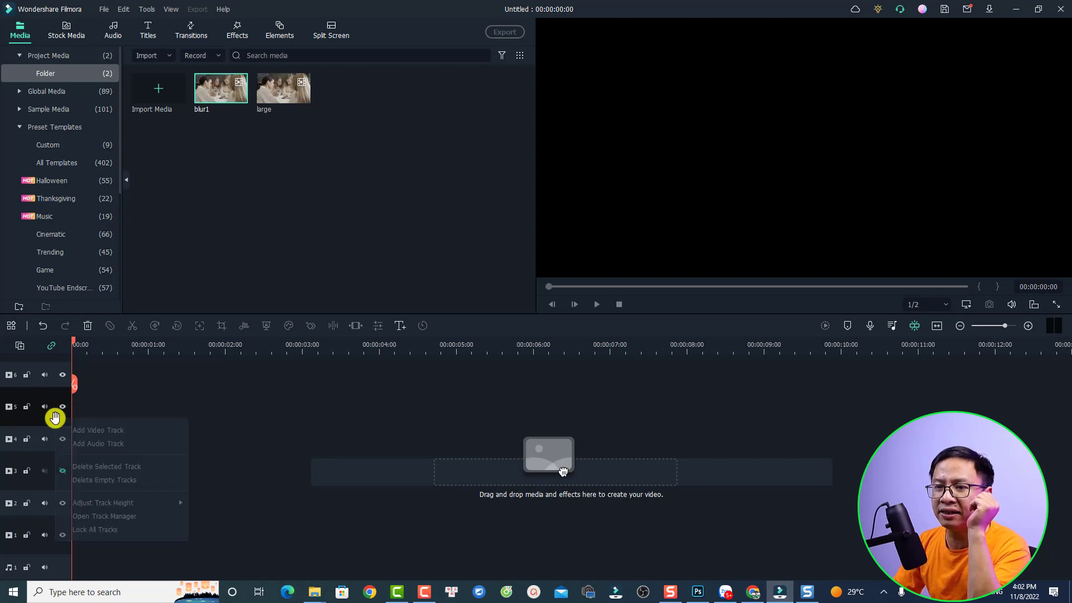
{"action": "left_click", "coordinate": [96, 479]}
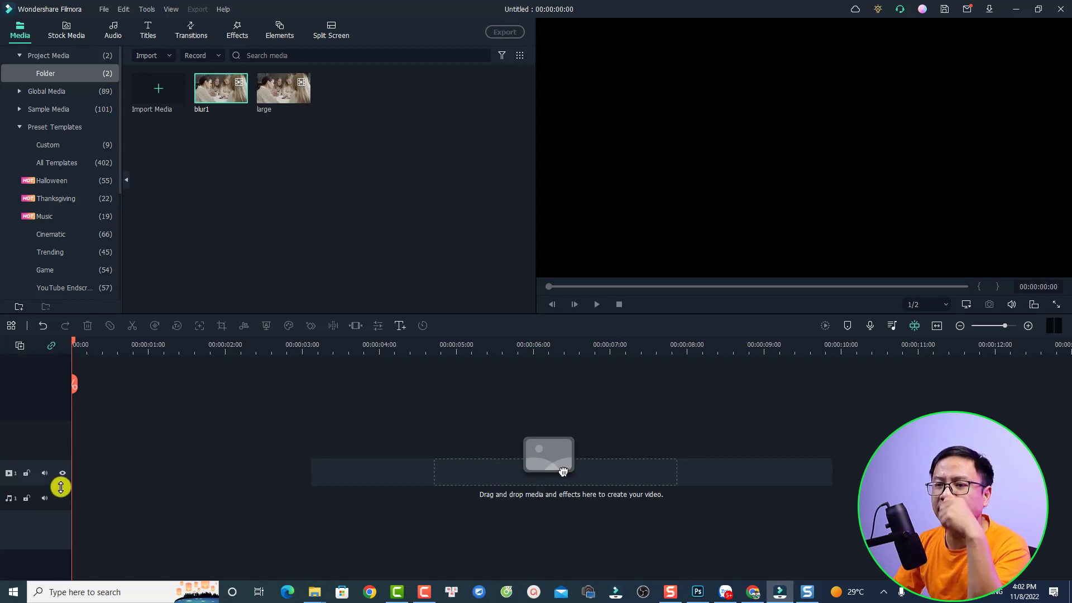
- Place the "large" clip at the start of video track 1 and preview its opening, returning the playhead to the beginning
{"action": "mouse_move", "coordinate": [269, 104]}
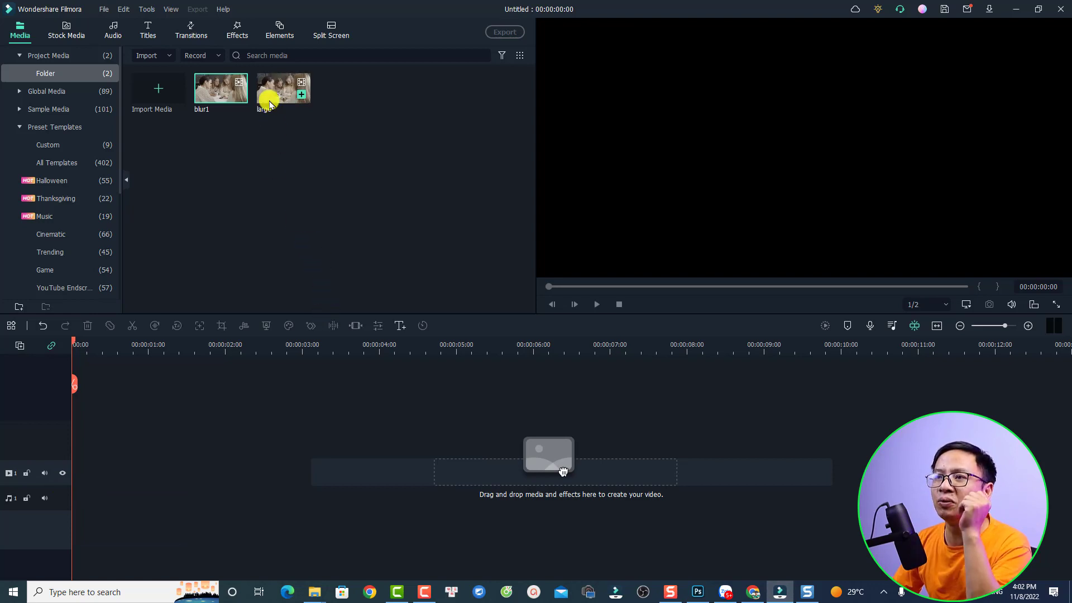
{"action": "left_click_drag", "start_coordinate": [269, 104], "coordinate": [63, 476]}
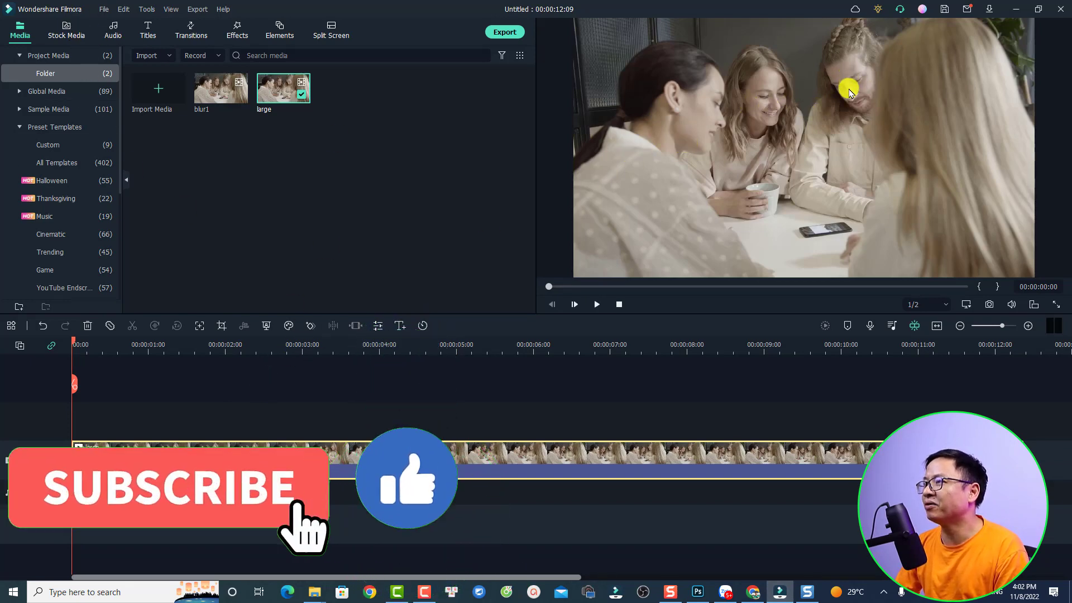
{"action": "key", "text": "space"}
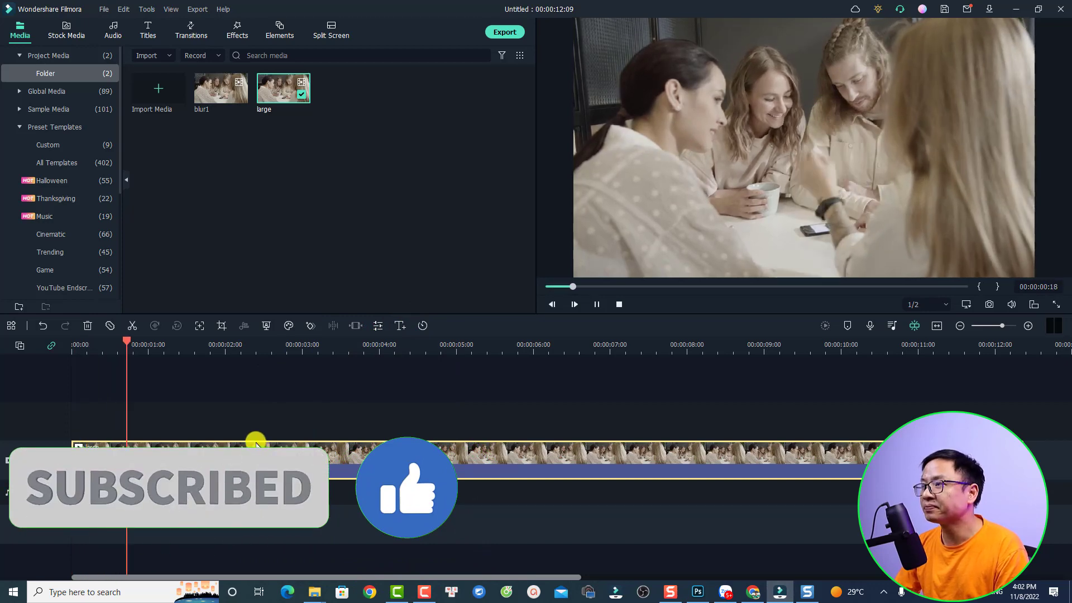
{"action": "key", "text": "space"}
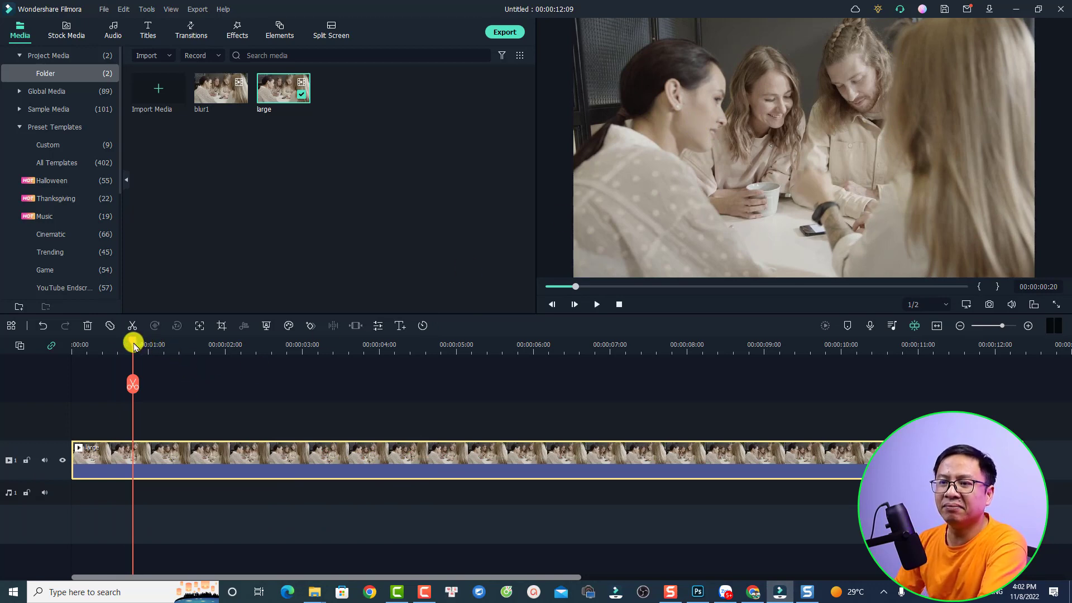
{"action": "left_click_drag", "start_coordinate": [134, 347], "coordinate": [38, 363]}
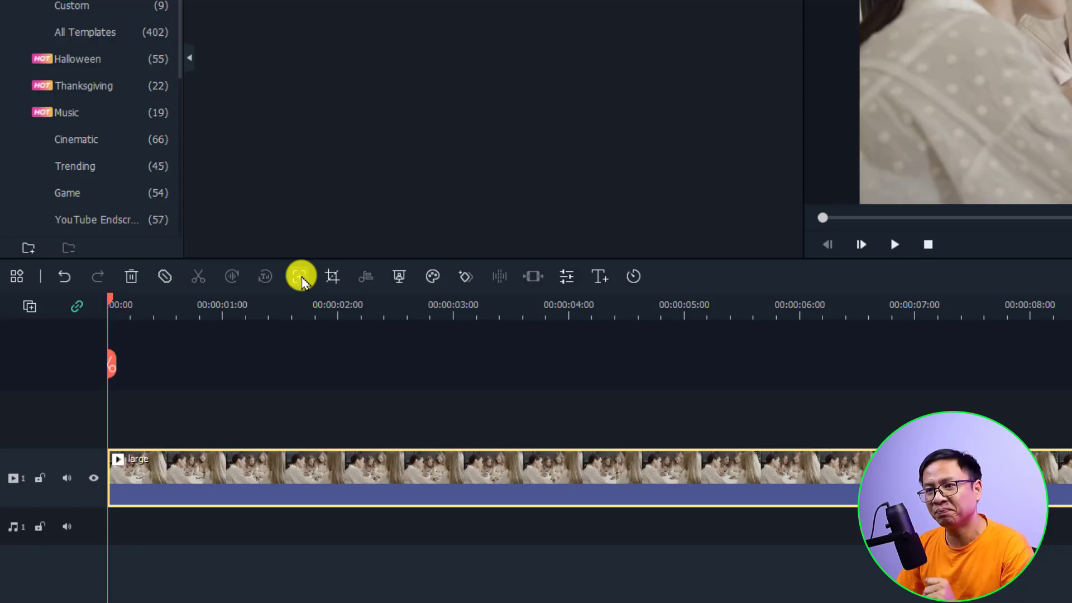
- Motion-track the dark-haired woman's face in the "large" clip, with the tracking box moved over her face
{"action": "left_click", "coordinate": [299, 277]}
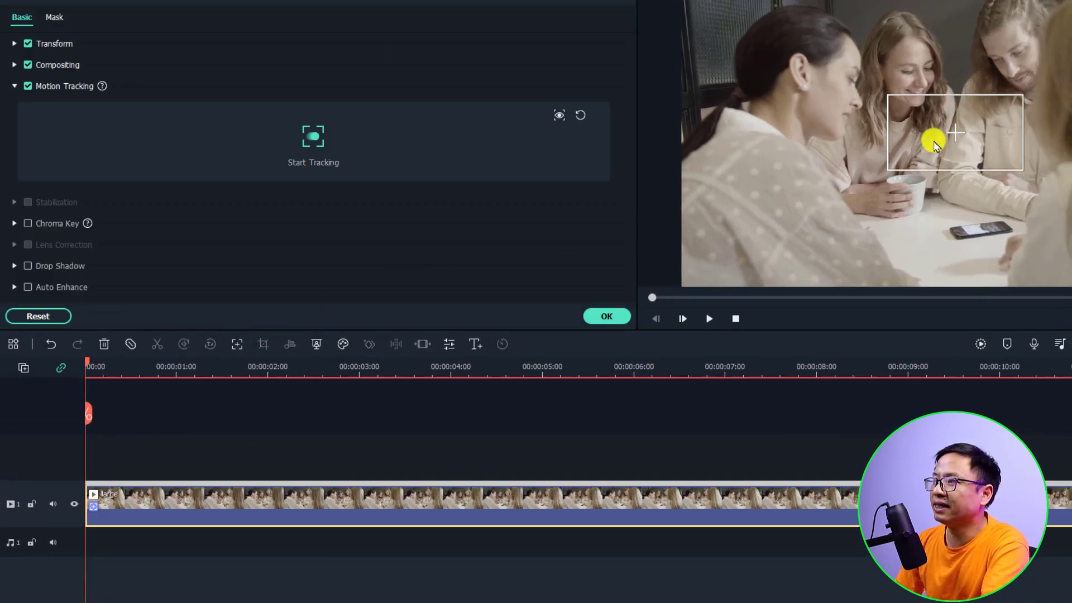
{"action": "left_click_drag", "start_coordinate": [938, 144], "coordinate": [808, 107]}
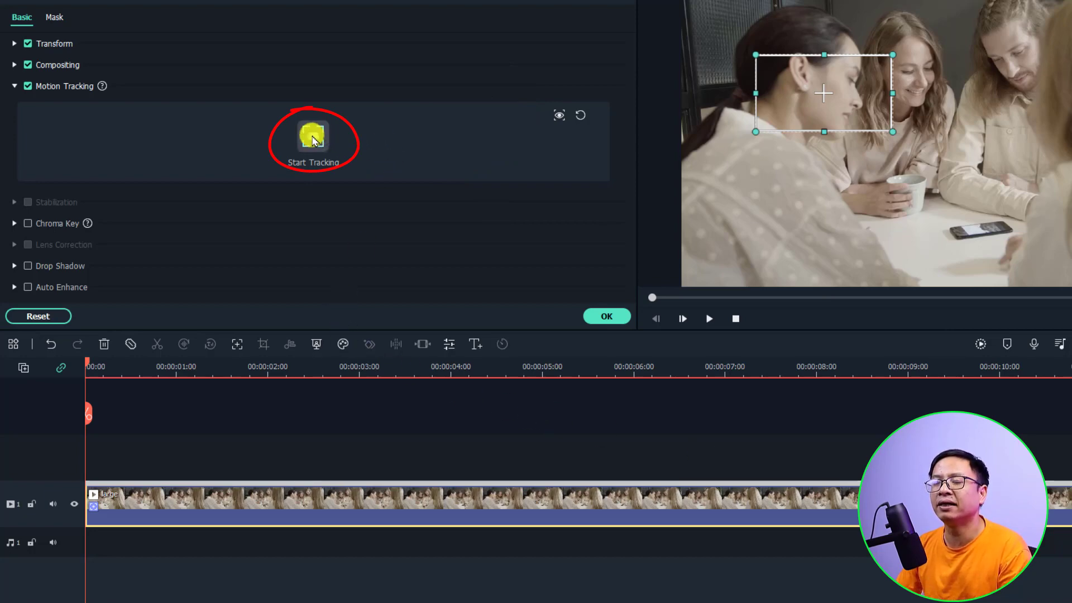
{"action": "left_click", "coordinate": [313, 139]}
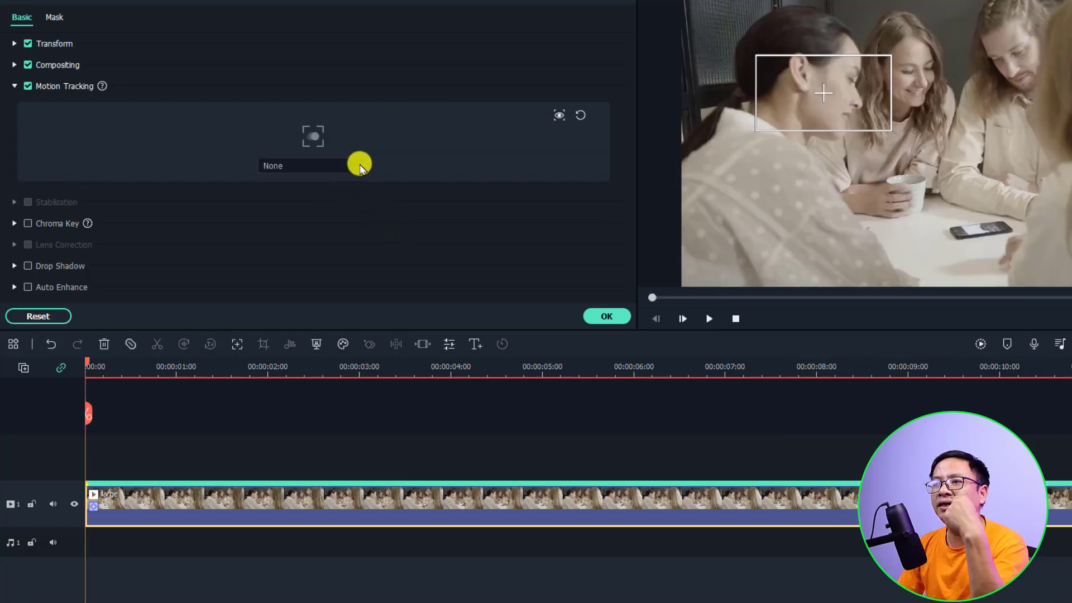
- Attach a mosaic to the tracked face and set its type to the square-pixel pattern
{"action": "left_click", "coordinate": [359, 165]}
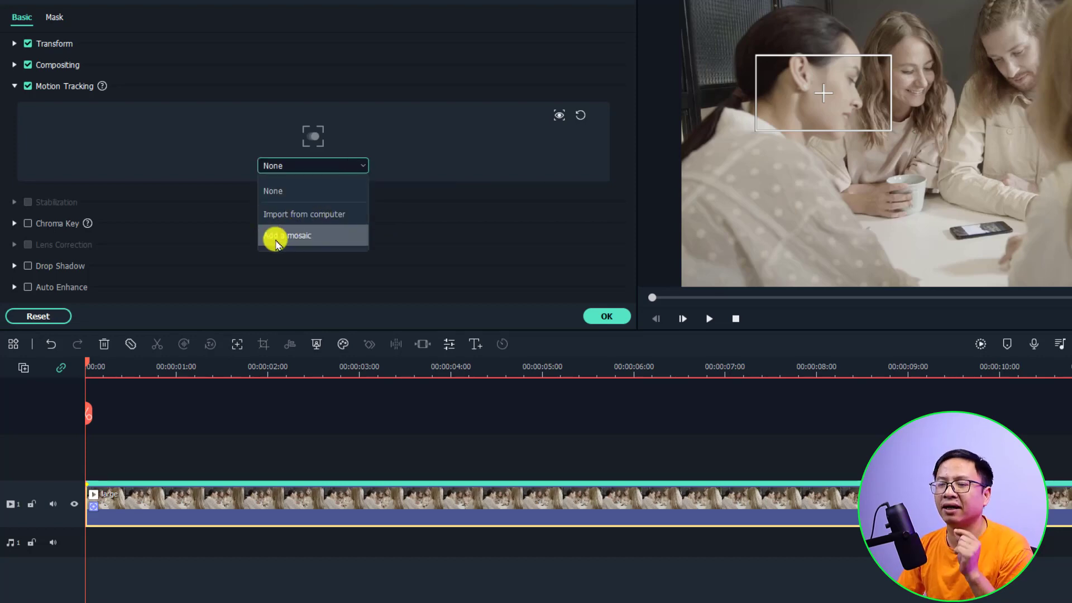
{"action": "left_click", "coordinate": [278, 237]}
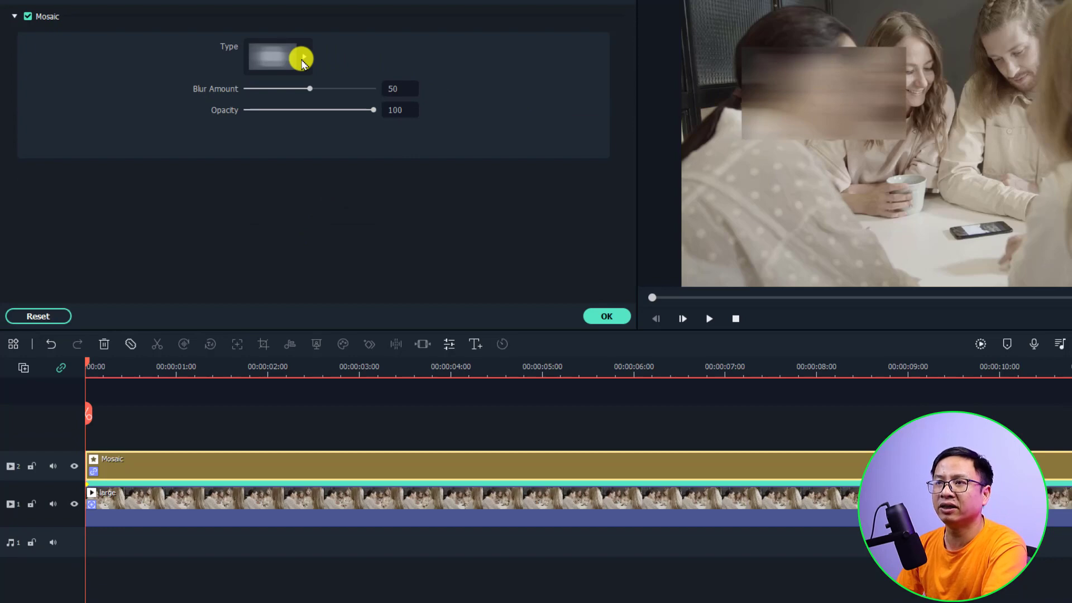
{"action": "left_click", "coordinate": [302, 60]}
{"action": "left_click", "coordinate": [396, 103]}
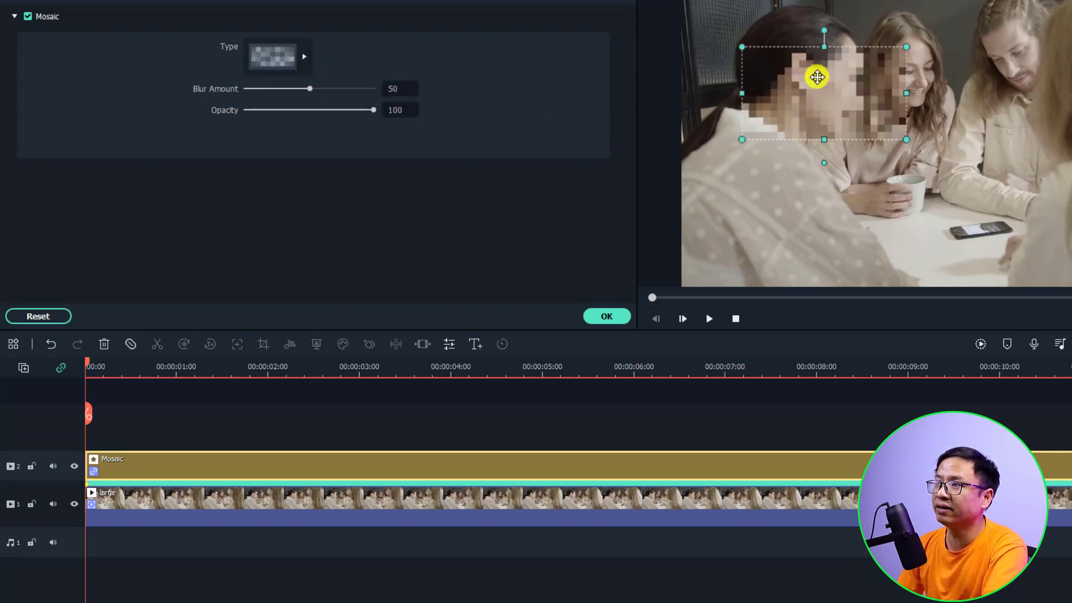
- Resize and reposition the mosaic in the preview so it covers only the dark-haired woman's head
{"action": "left_click", "coordinate": [822, 49]}
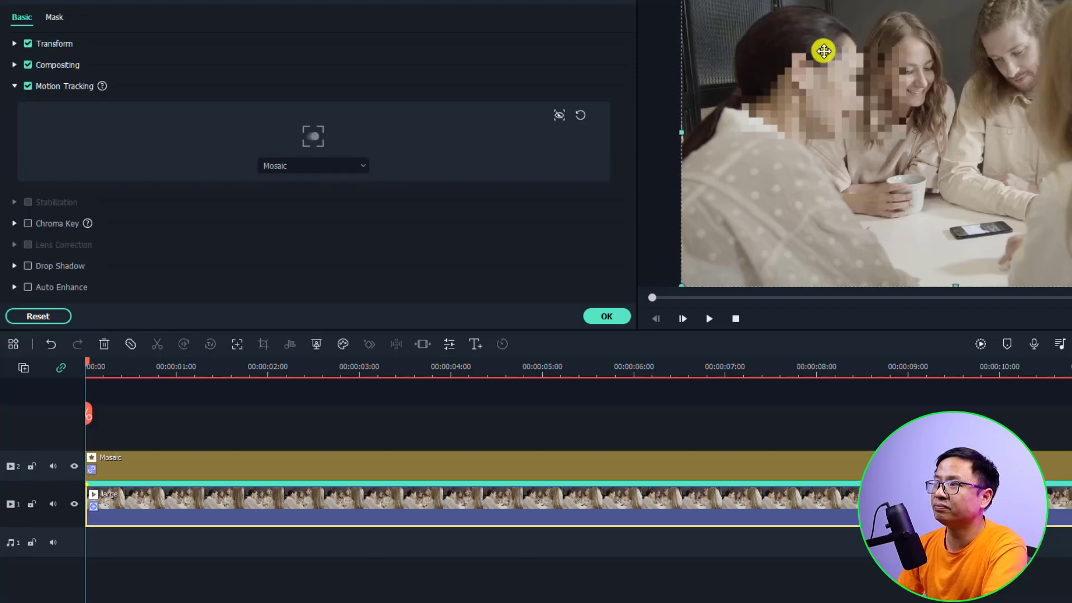
{"action": "left_click", "coordinate": [821, 79]}
{"action": "left_click_drag", "start_coordinate": [826, 49], "coordinate": [823, 23]}
{"action": "left_click_drag", "start_coordinate": [907, 92], "coordinate": [813, 101]}
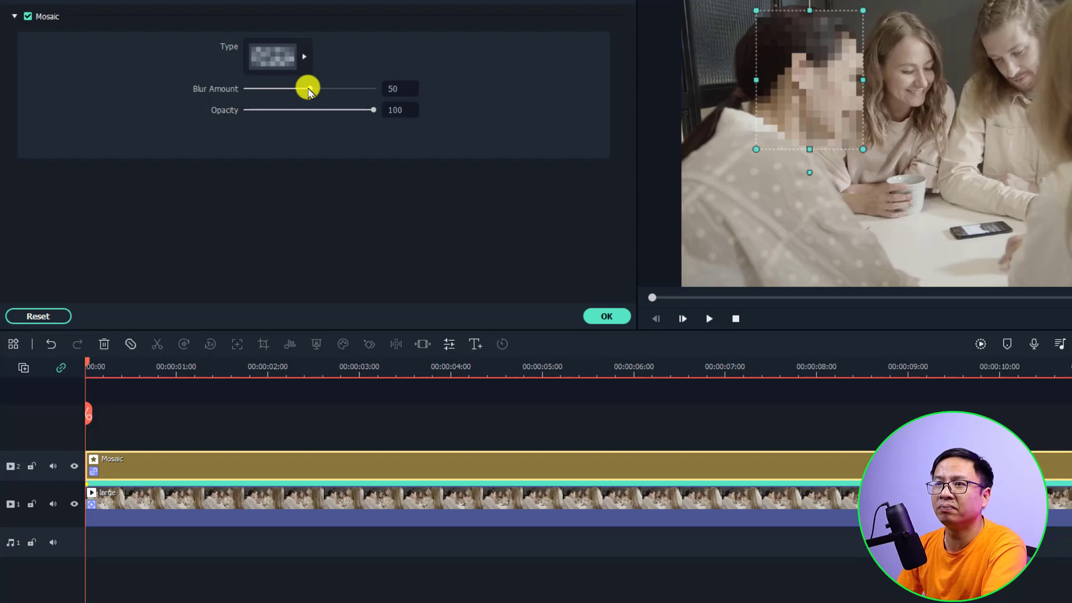
- Set the mosaic's blur amount to 64 and its opacity to 76, and apply the settings
{"action": "left_click_drag", "start_coordinate": [308, 90], "coordinate": [328, 91]}
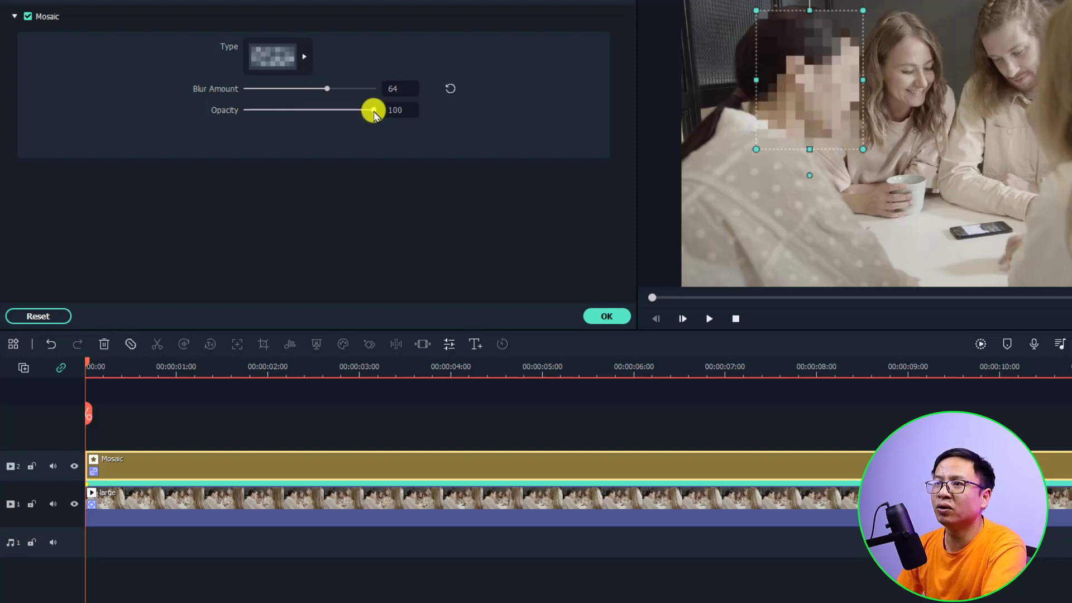
{"action": "left_click_drag", "start_coordinate": [374, 114], "coordinate": [341, 128]}
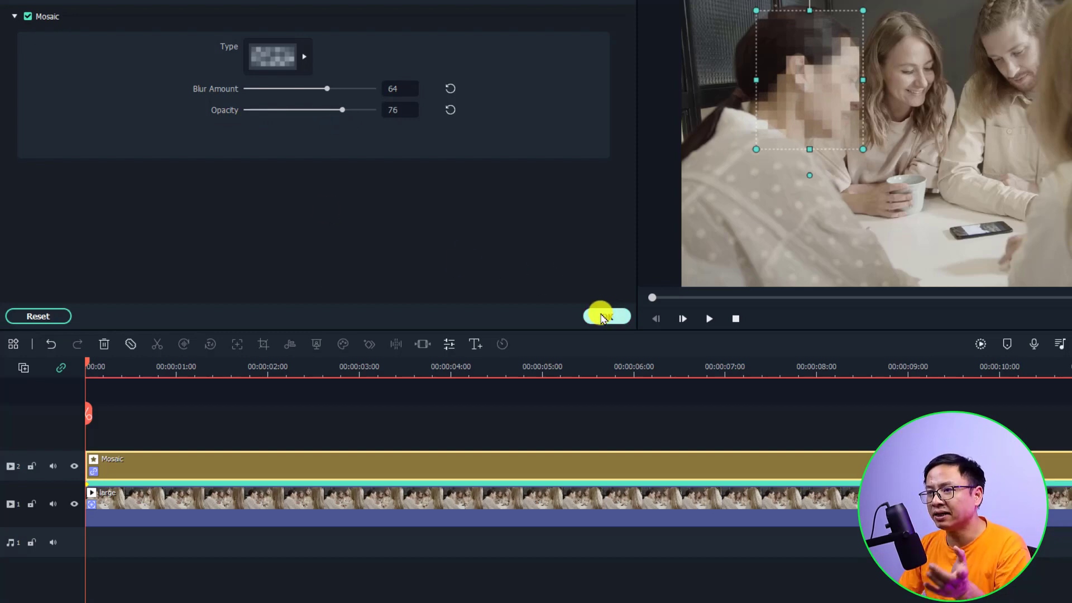
{"action": "left_click", "coordinate": [603, 319]}
- Play the first few seconds to check how the mosaic follows the face, and return the playhead to the start
{"action": "key", "text": "space"}
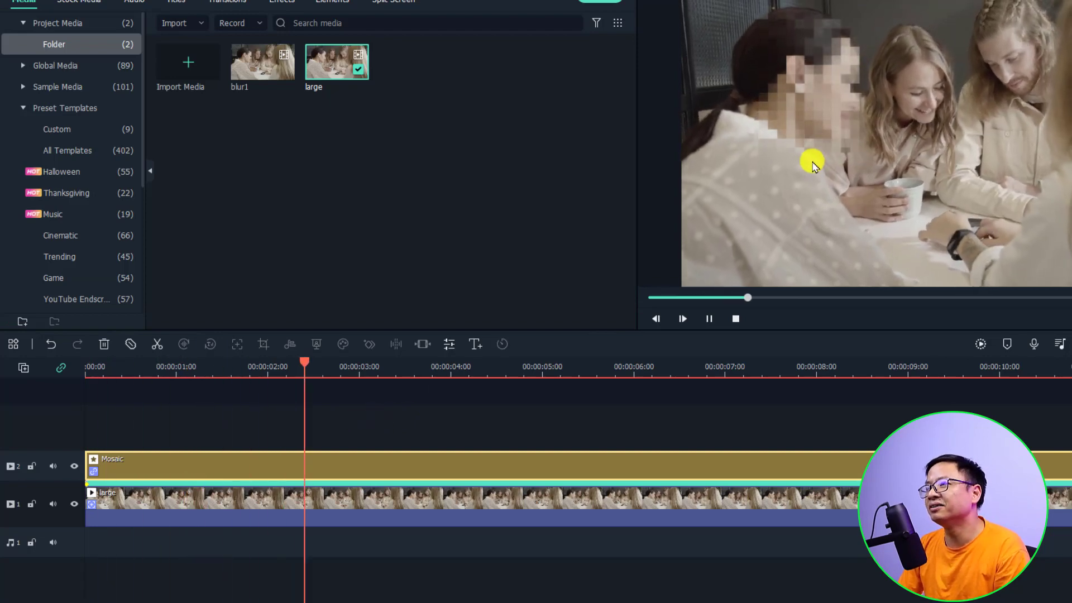
{"action": "key", "text": "space"}
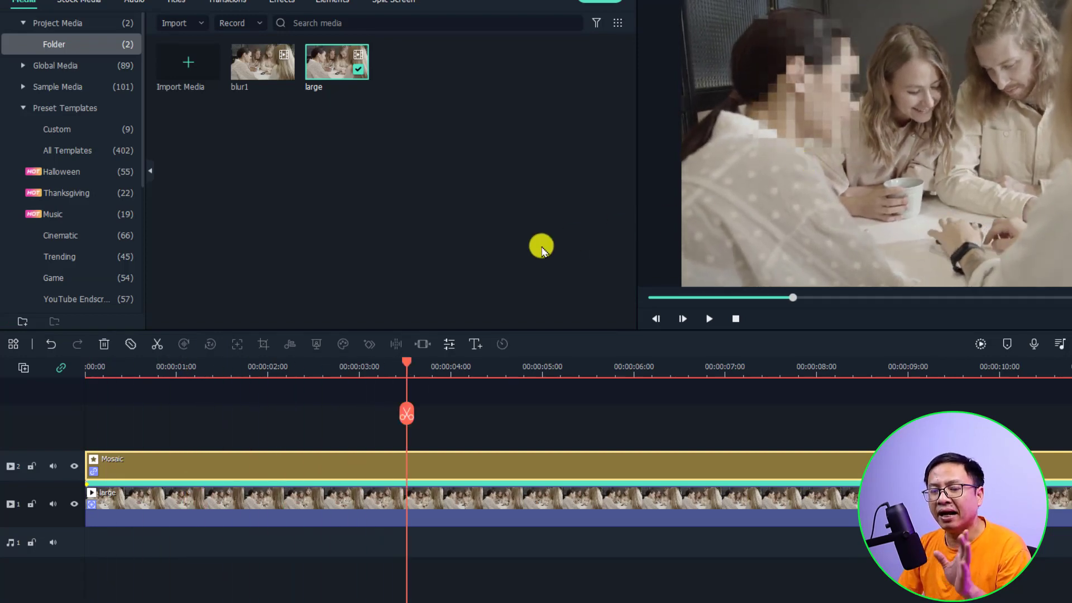
{"action": "left_click_drag", "start_coordinate": [408, 366], "coordinate": [78, 400]}
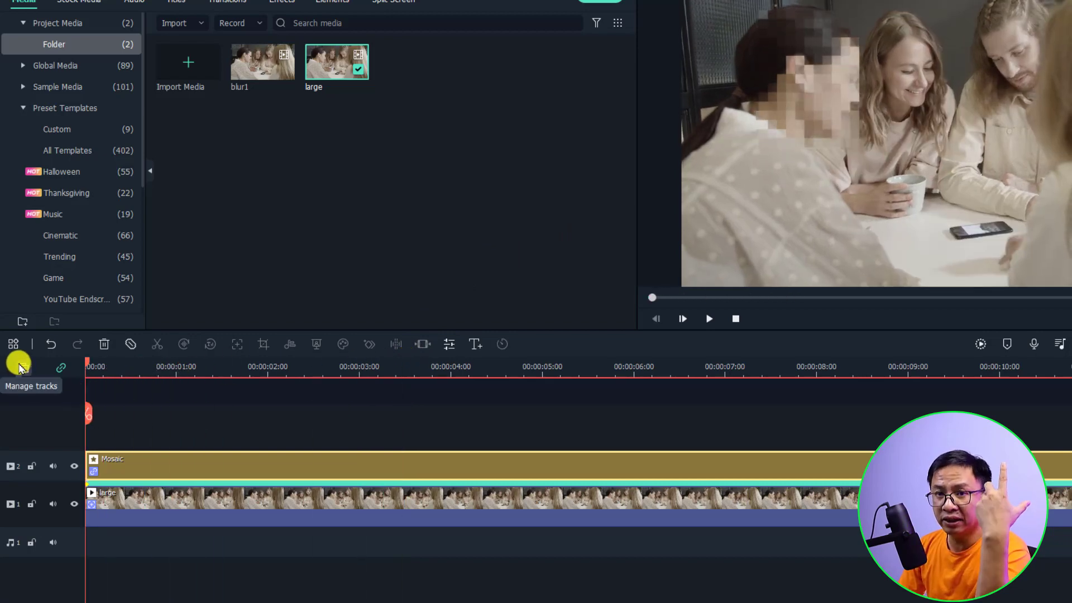
- Add a third video track and duplicate the "large" clip from track 1 onto it
{"action": "left_click", "coordinate": [20, 366]}
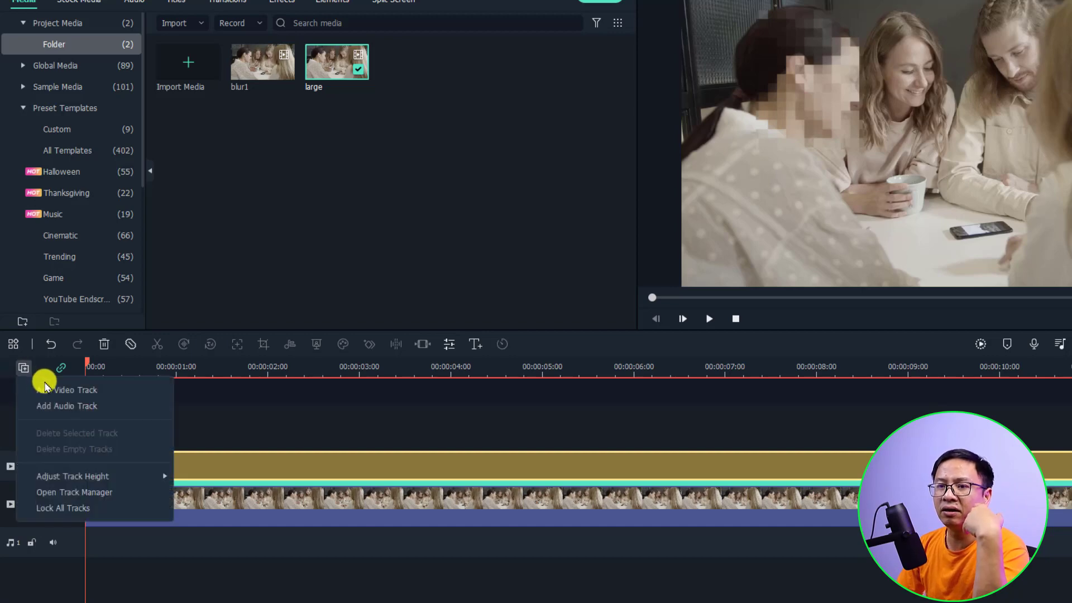
{"action": "left_click", "coordinate": [51, 391]}
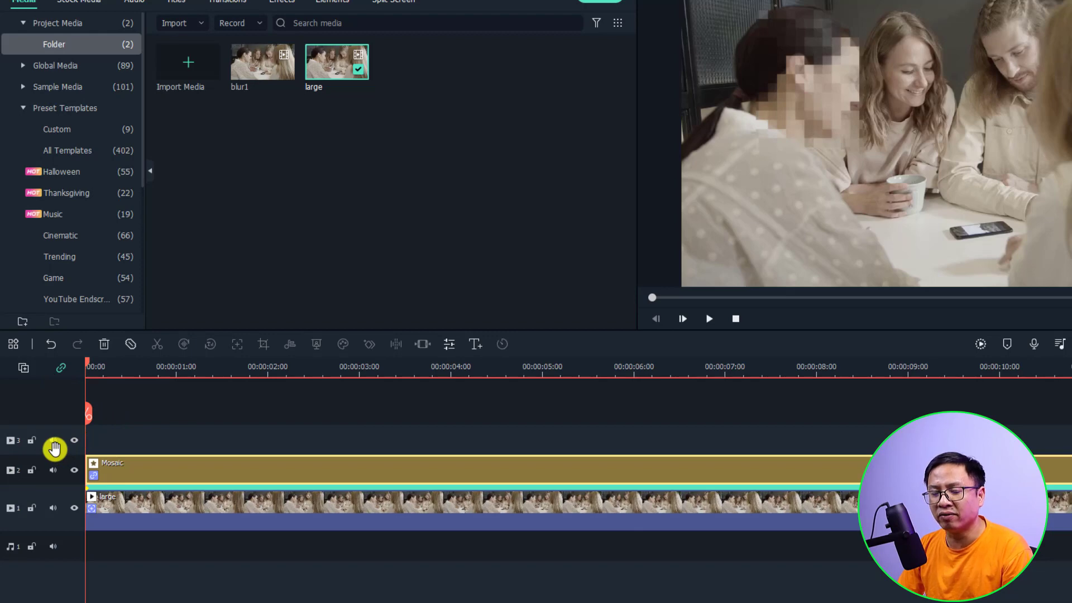
{"action": "left_click", "coordinate": [148, 515]}
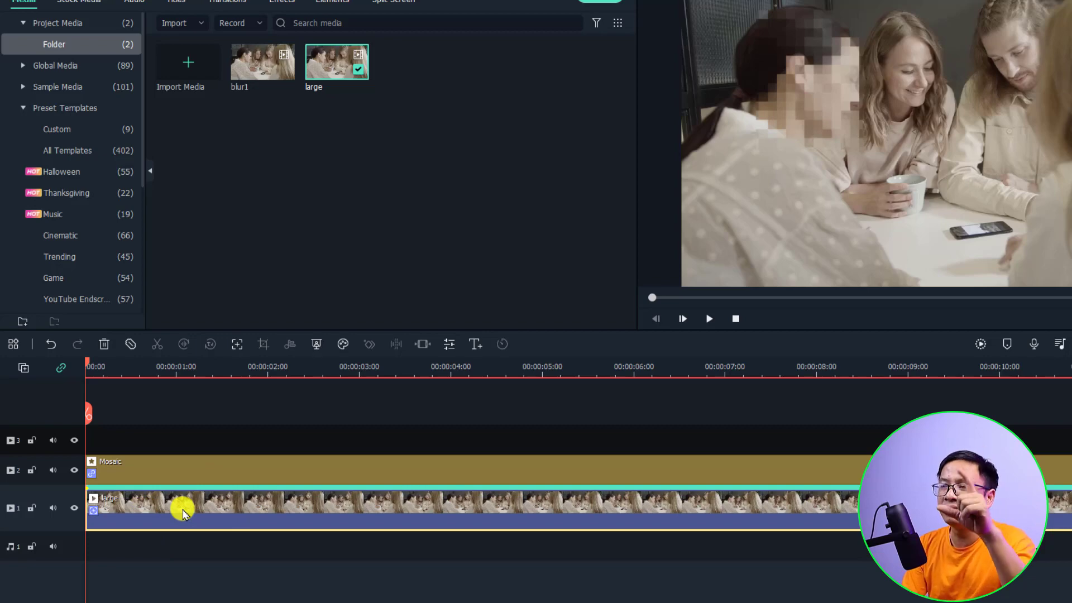
{"action": "key", "text": "ctrl+d"}
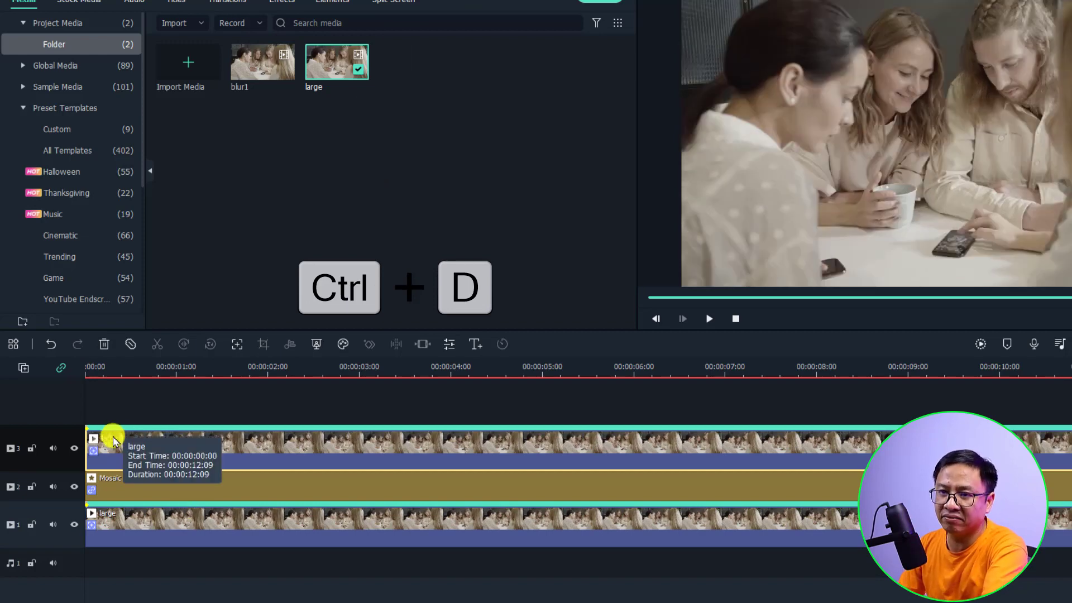
- Reset the motion tracking of the duplicated "large" clip on track 3
{"action": "left_click", "coordinate": [180, 368]}
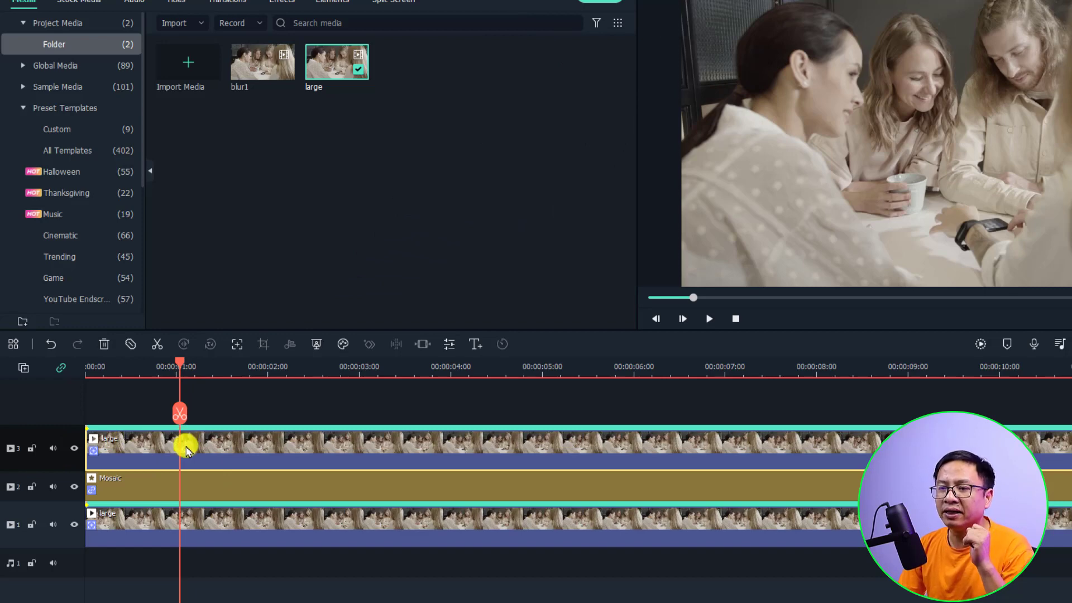
{"action": "double_click", "coordinate": [186, 449]}
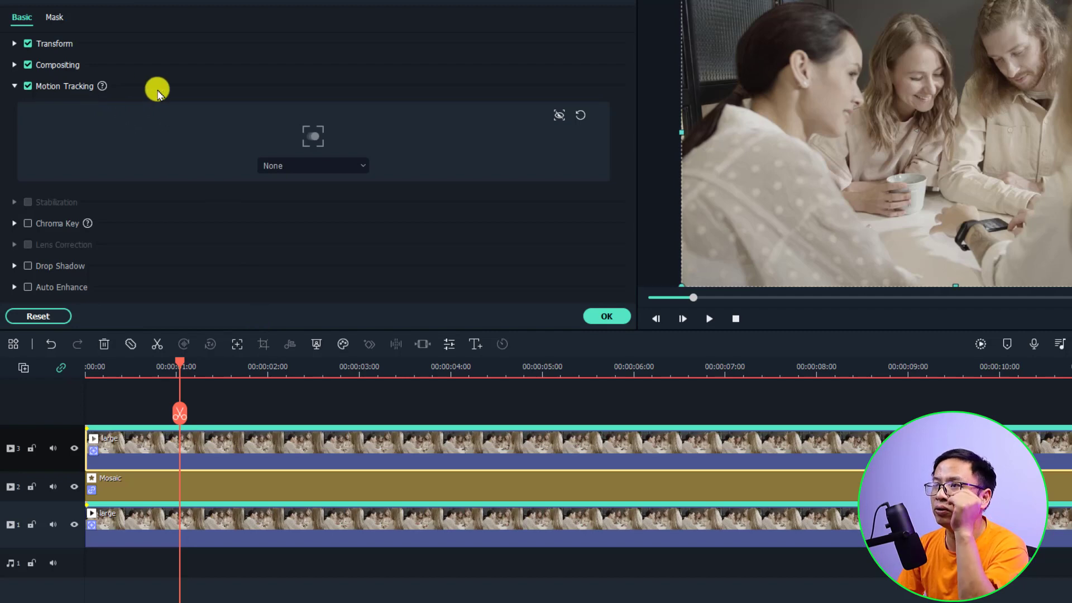
{"action": "left_click", "coordinate": [584, 116]}
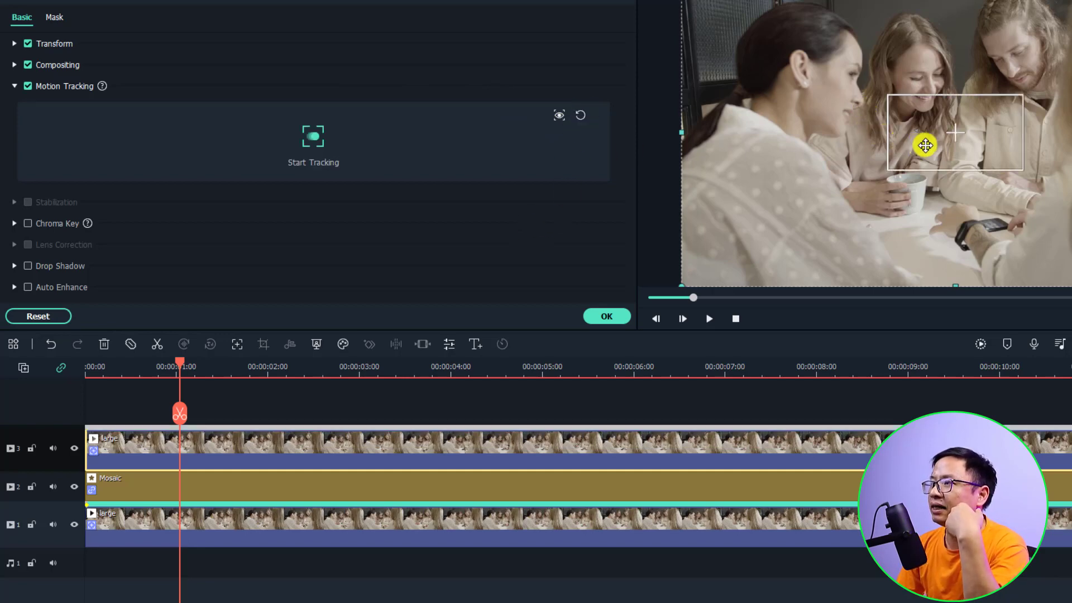
- Fit the tracking box around the middle woman's face and run motion tracking from the start of the duplicated clip
{"action": "left_click_drag", "start_coordinate": [927, 145], "coordinate": [913, 121]}
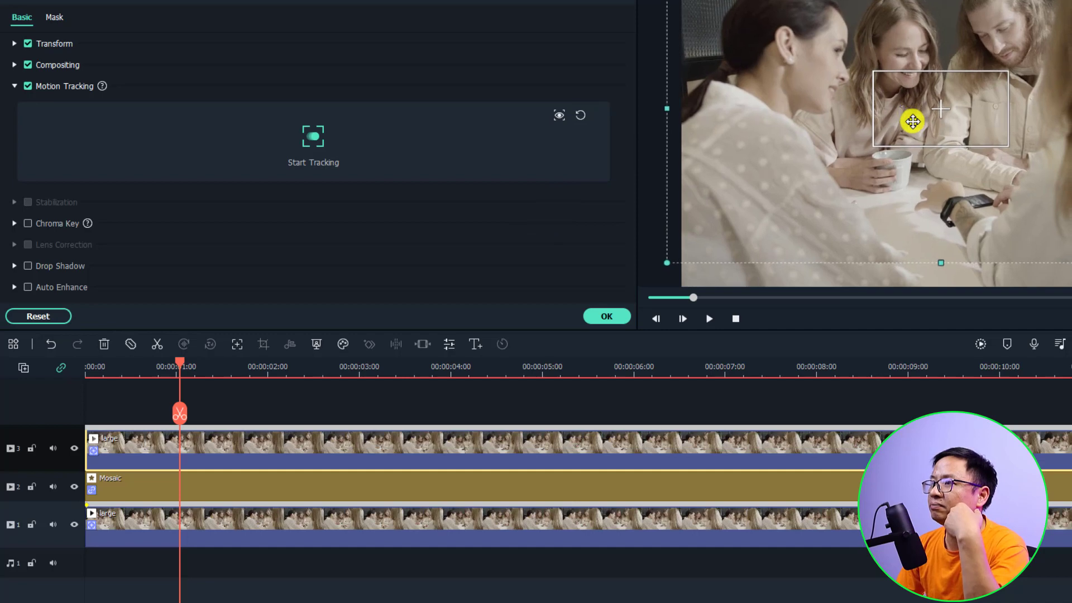
{"action": "key", "text": "ctrl+z"}
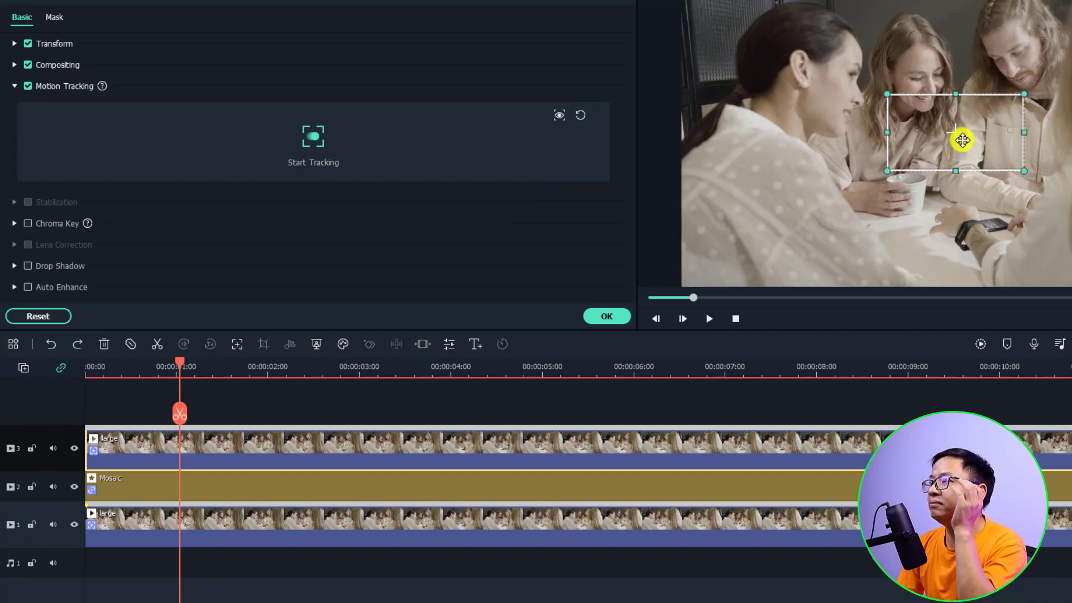
{"action": "left_click_drag", "start_coordinate": [956, 134], "coordinate": [926, 79]}
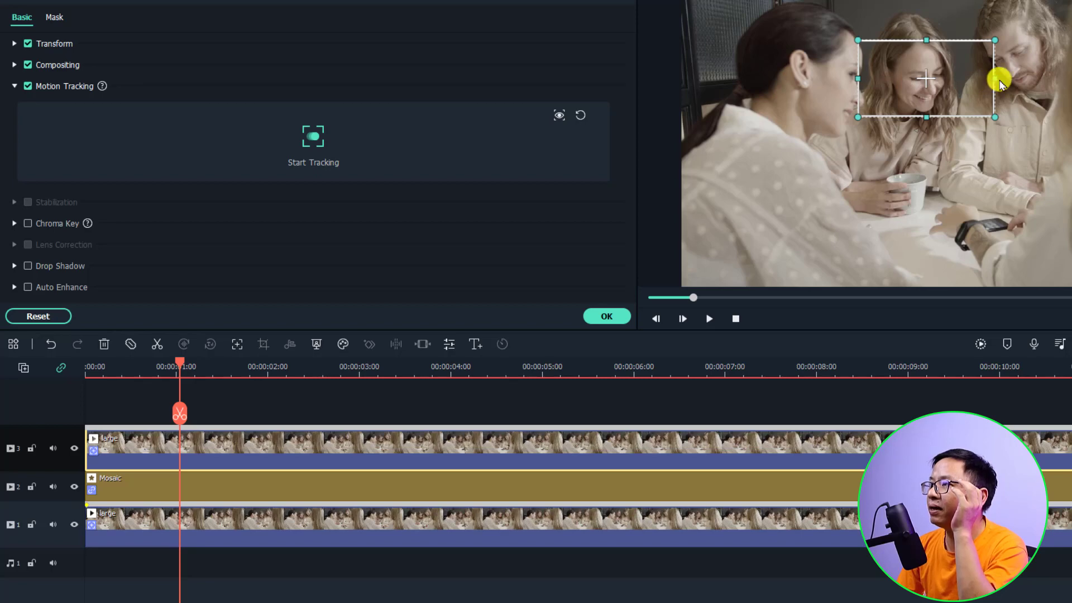
{"action": "left_click_drag", "start_coordinate": [984, 78], "coordinate": [970, 79]}
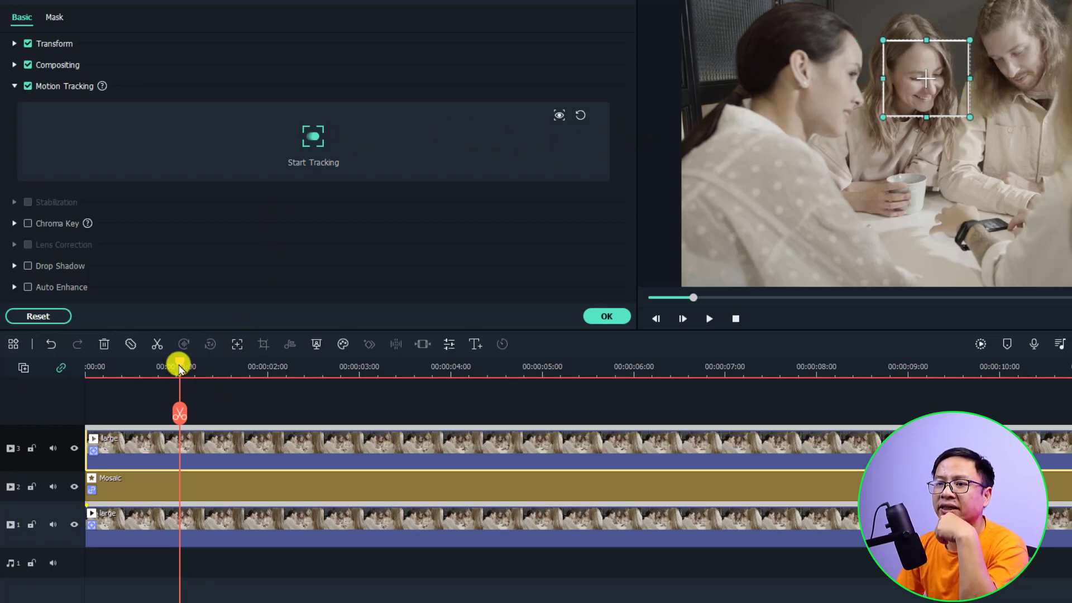
{"action": "left_click_drag", "start_coordinate": [176, 364], "coordinate": [53, 394]}
{"action": "left_click", "coordinate": [313, 148]}
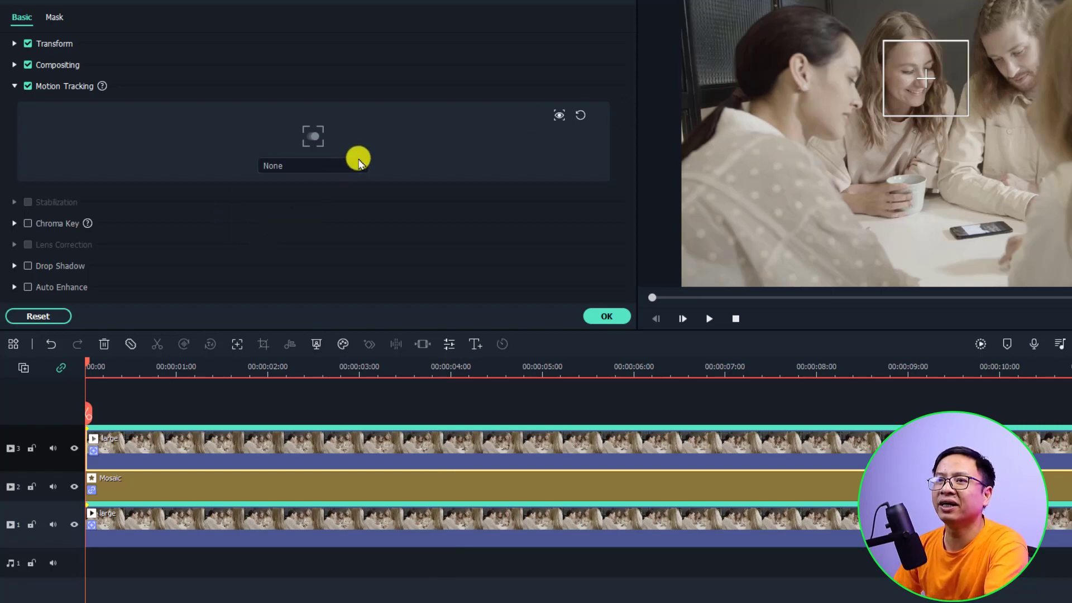
- Attach a mosaic to the middle woman's tracked face and set its type to the vertically smeared blur
{"action": "left_click", "coordinate": [363, 166]}
{"action": "left_click", "coordinate": [298, 232]}
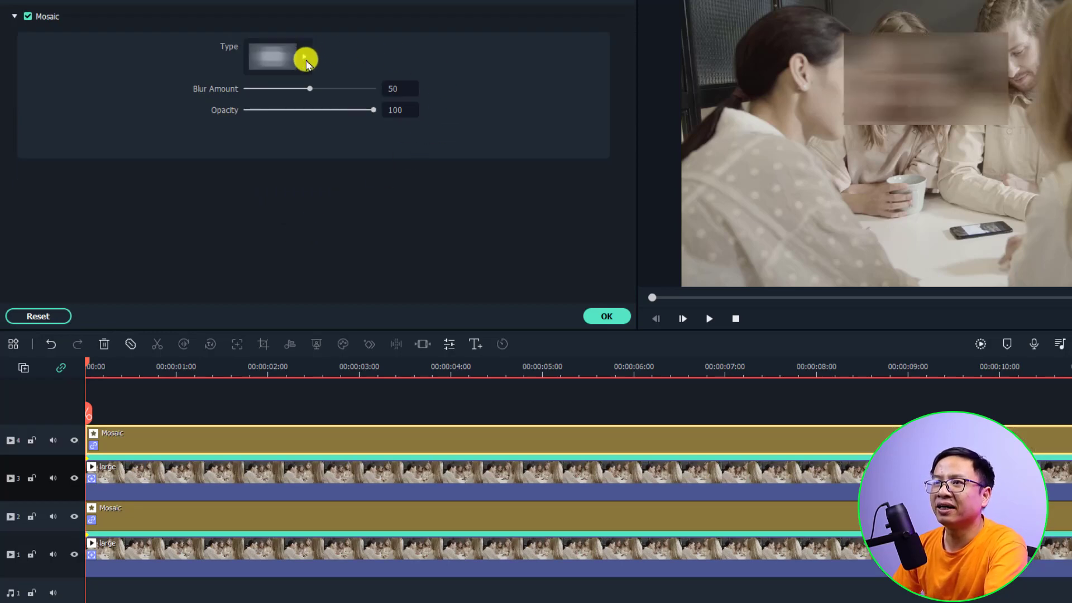
{"action": "left_click", "coordinate": [305, 59]}
{"action": "left_click", "coordinate": [399, 140]}
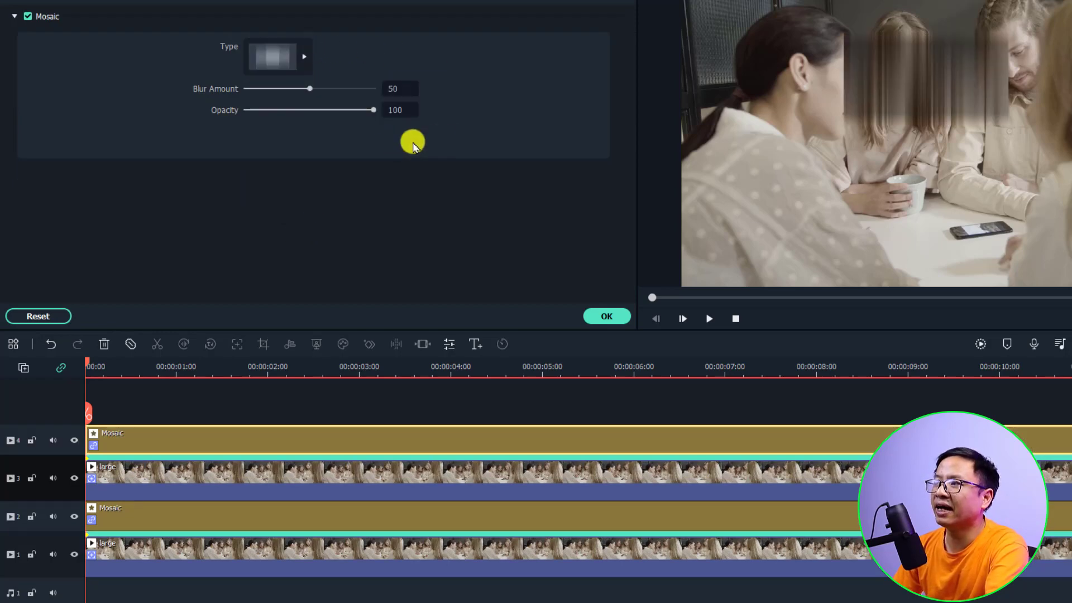
- Resize the new mosaic so it covers only the middle woman's face and confirm its settings
{"action": "left_click", "coordinate": [890, 91]}
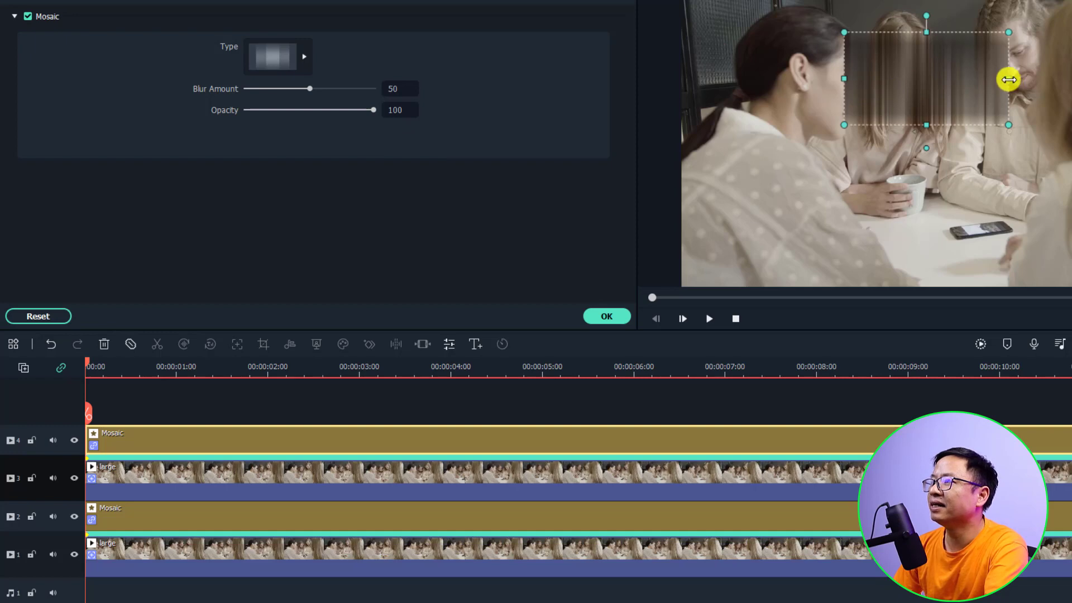
{"action": "left_click_drag", "start_coordinate": [1008, 79], "coordinate": [919, 89]}
{"action": "left_click_drag", "start_coordinate": [860, 112], "coordinate": [871, 102]}
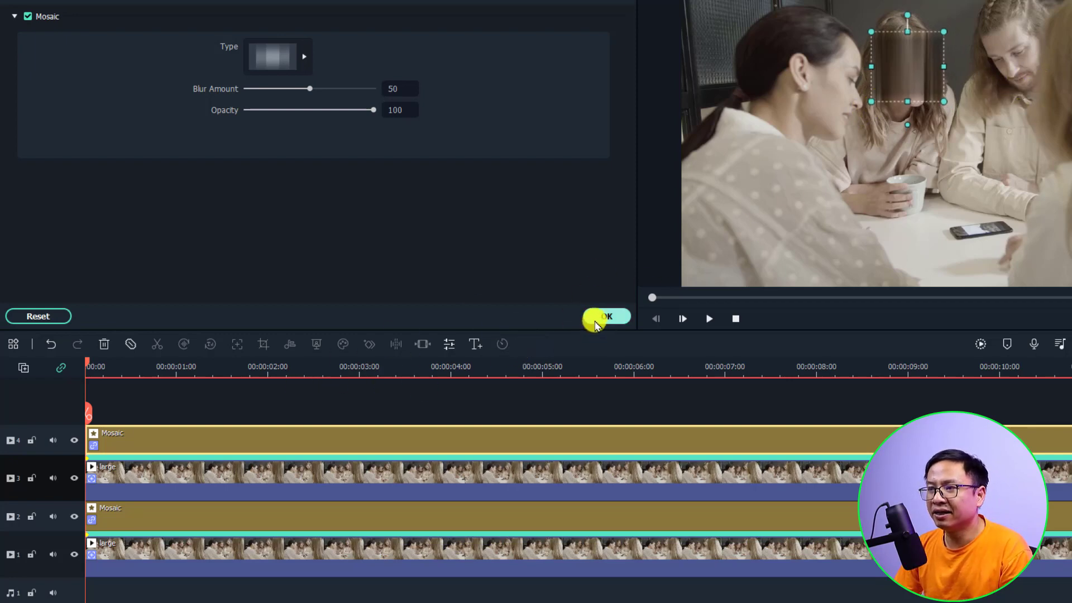
{"action": "left_click", "coordinate": [598, 316]}
- Add a fifth video track and duplicate the "large" clip from track 3 onto it
{"action": "left_click", "coordinate": [219, 479]}
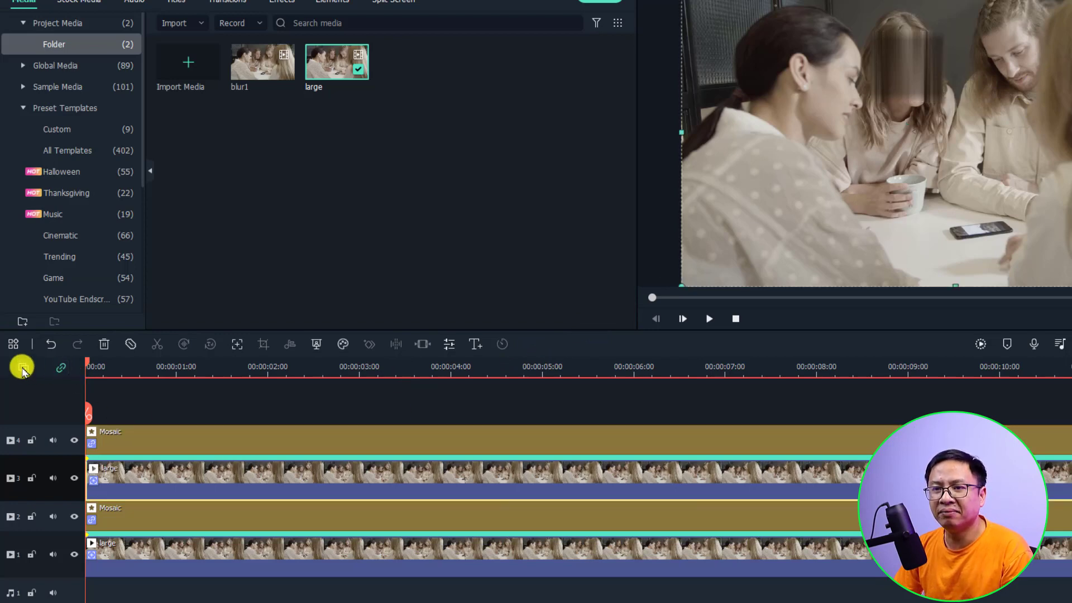
{"action": "left_click", "coordinate": [23, 368]}
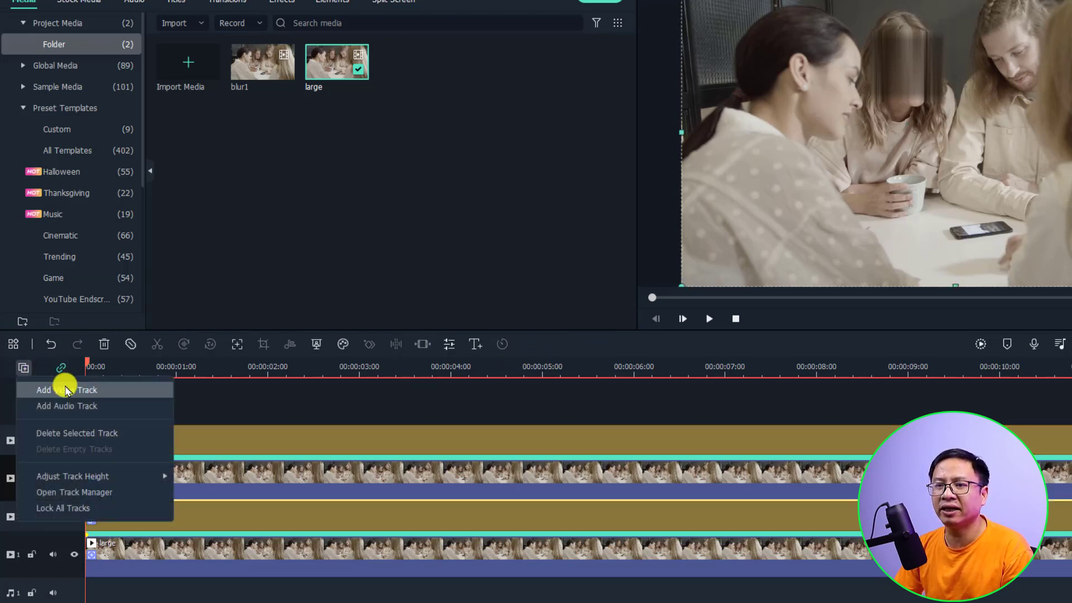
{"action": "left_click", "coordinate": [66, 389]}
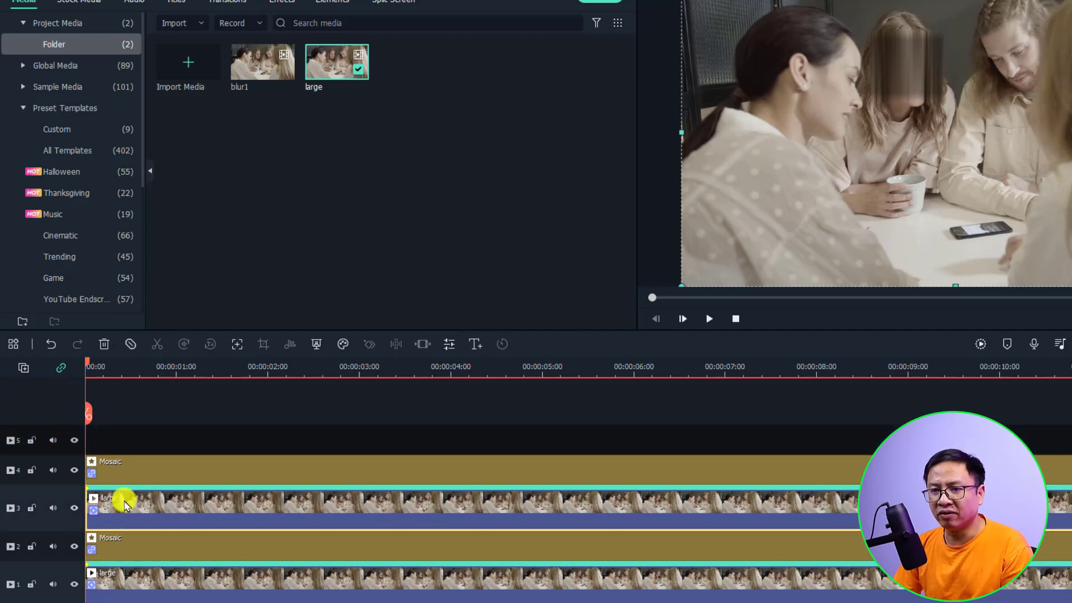
{"action": "key", "text": "ctrl+v"}
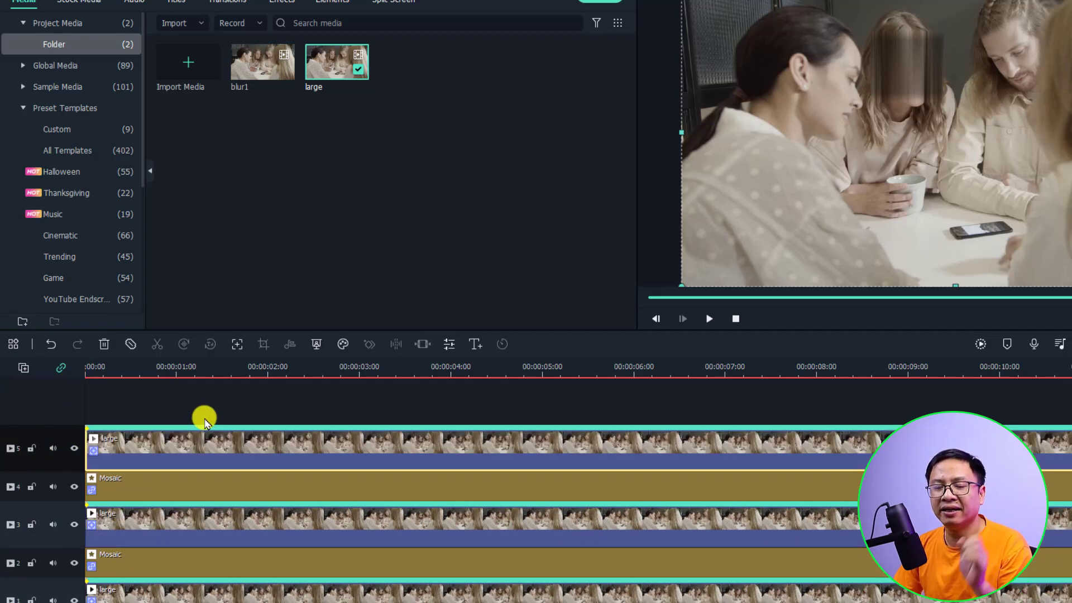
- Return the playhead to the start and reset the motion tracking of the duplicated "large" clip on track 5
{"action": "left_click", "coordinate": [249, 367]}
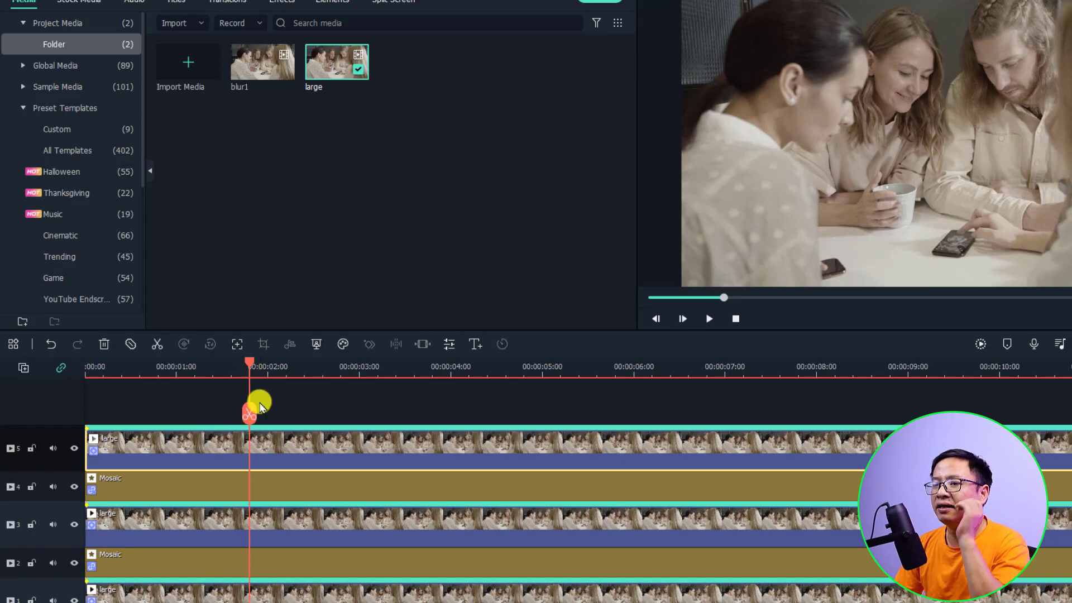
{"action": "left_click_drag", "start_coordinate": [249, 360], "coordinate": [52, 407]}
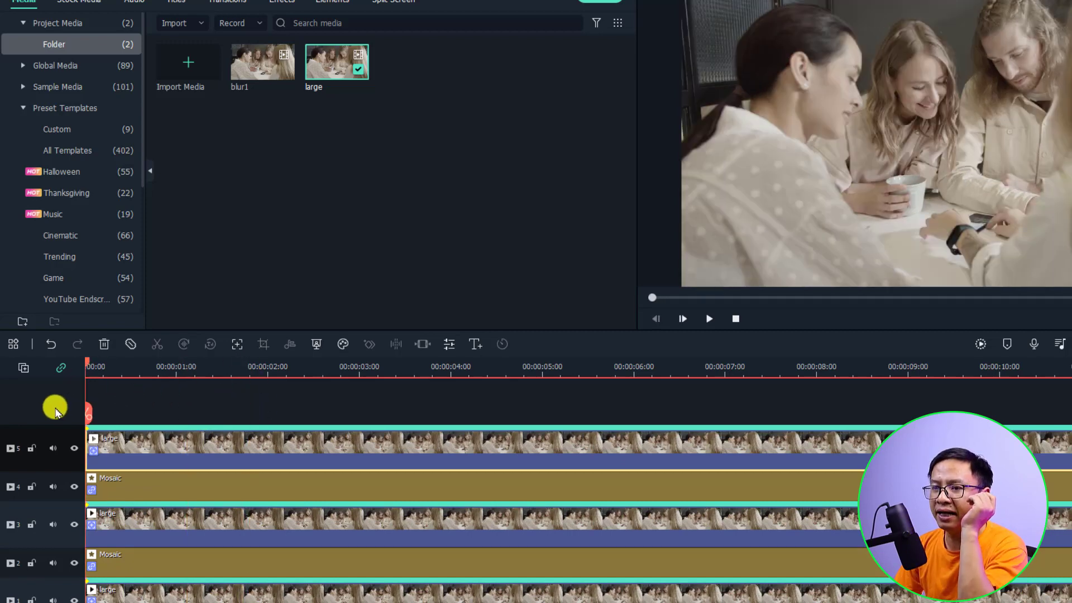
{"action": "double_click", "coordinate": [225, 449]}
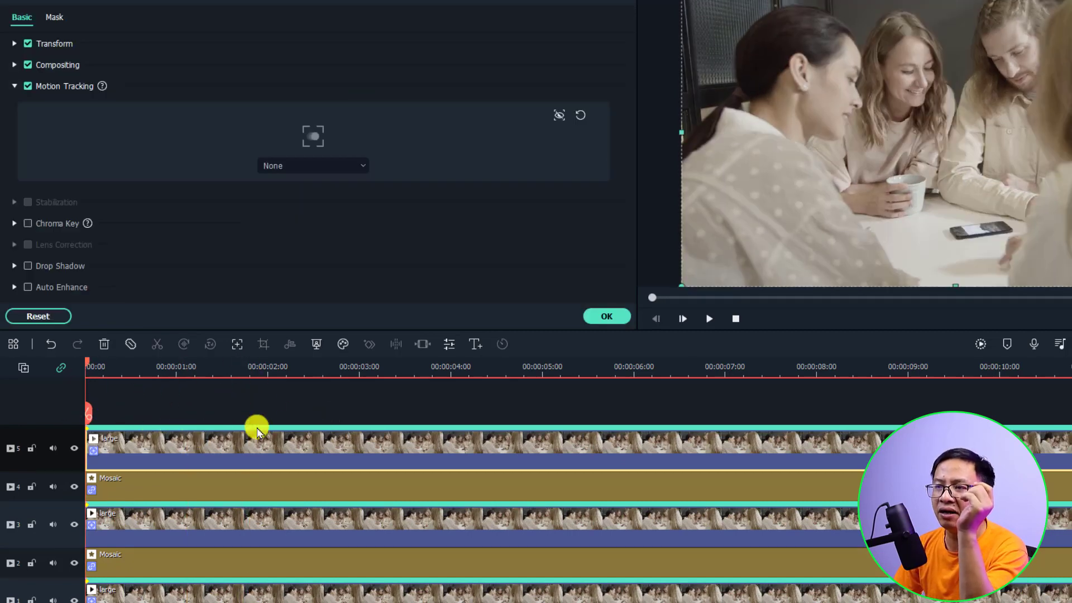
{"action": "left_click", "coordinate": [578, 116]}
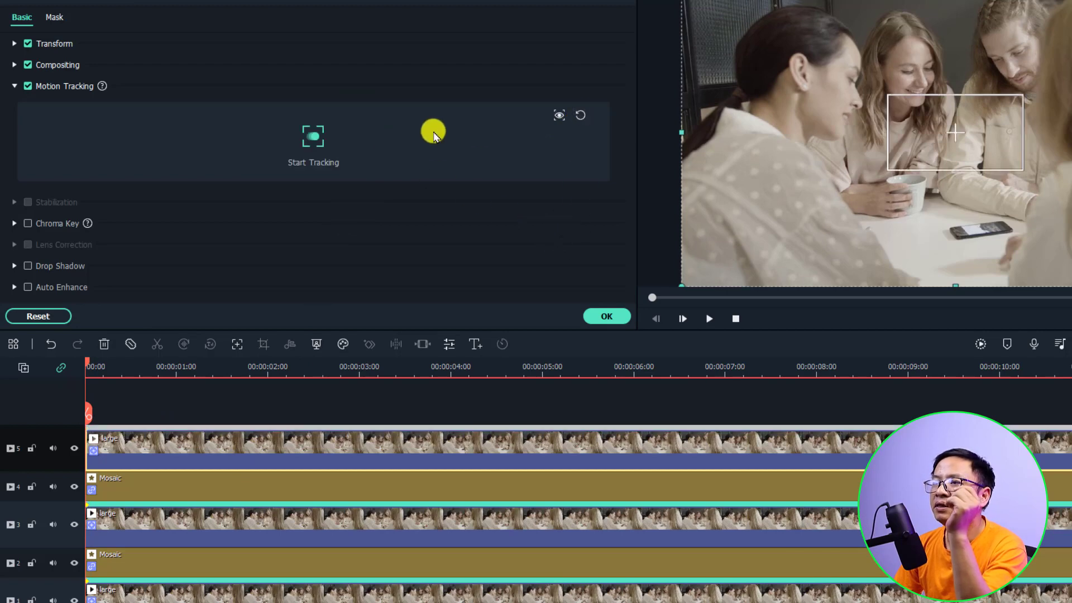
- Fit the tracking box around the man's face and run motion tracking on the track 5 clip
{"action": "left_click_drag", "start_coordinate": [955, 134], "coordinate": [991, 82]}
{"action": "key", "text": "ctrl+z"}
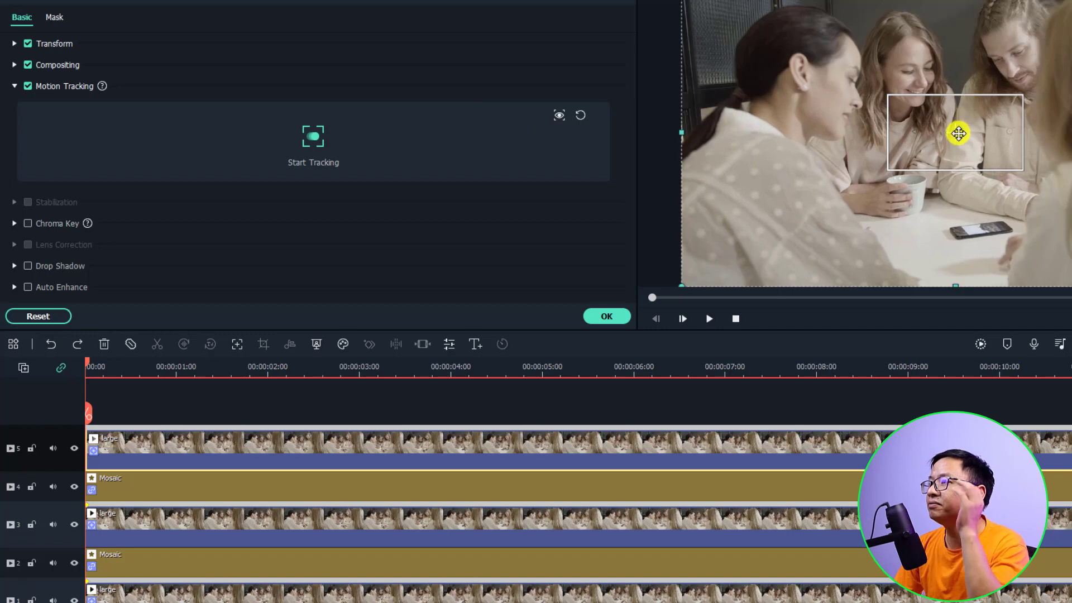
{"action": "left_click_drag", "start_coordinate": [955, 135], "coordinate": [971, 44]}
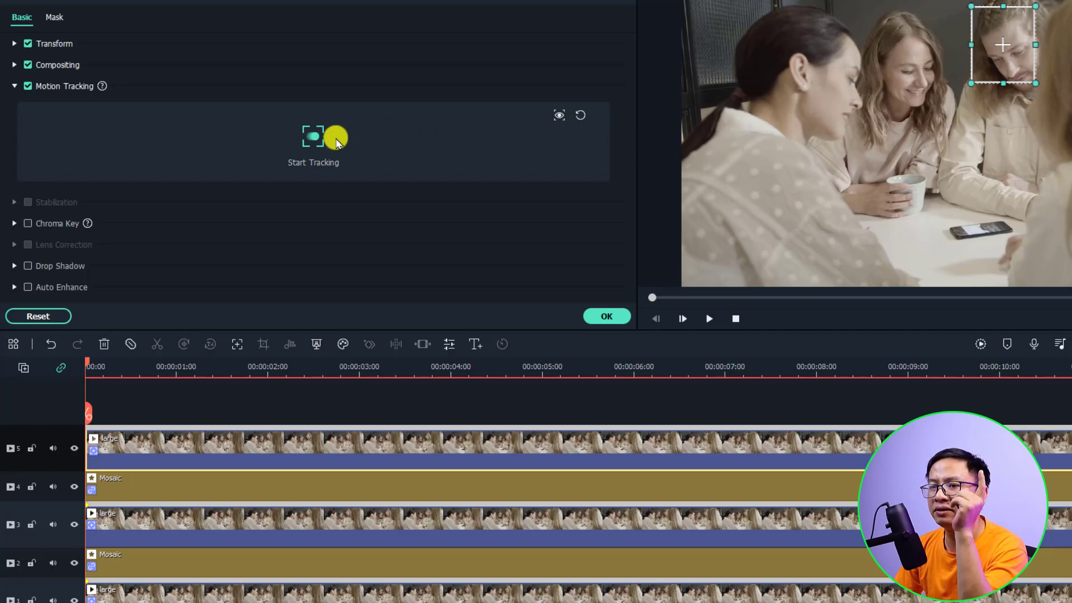
{"action": "left_click", "coordinate": [316, 140]}
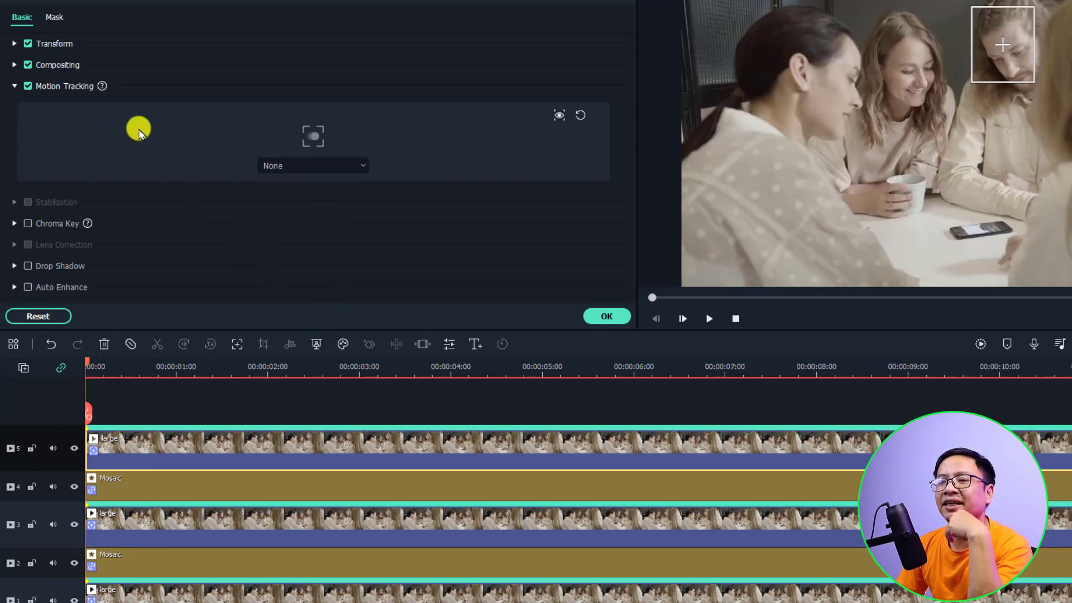
- Attach a mosaic to the man's tracked face and set its type to the horizontally smeared blur
{"action": "left_click", "coordinate": [363, 164]}
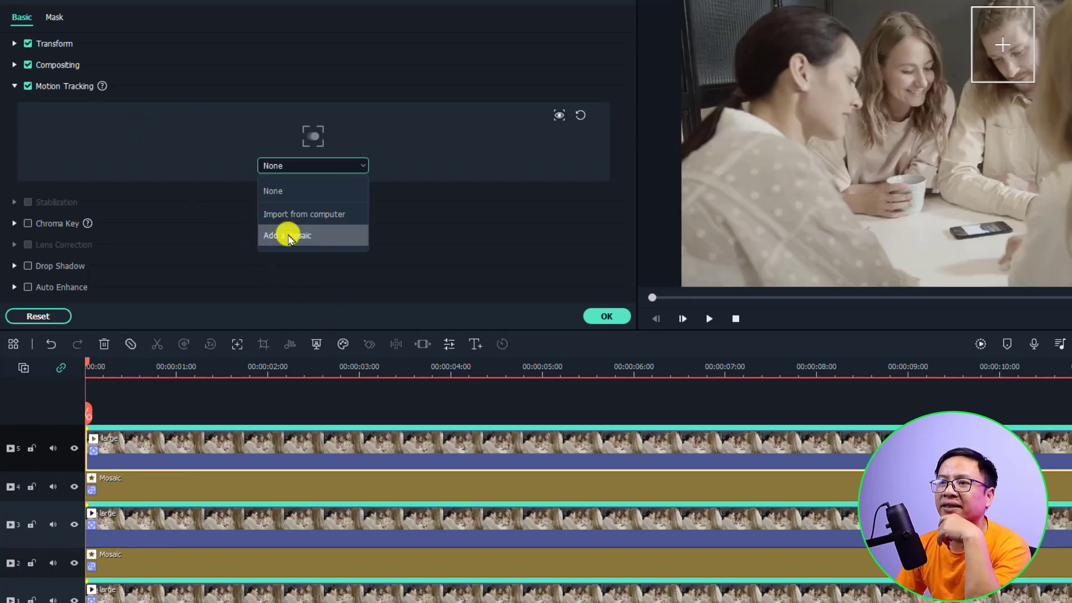
{"action": "left_click", "coordinate": [283, 234]}
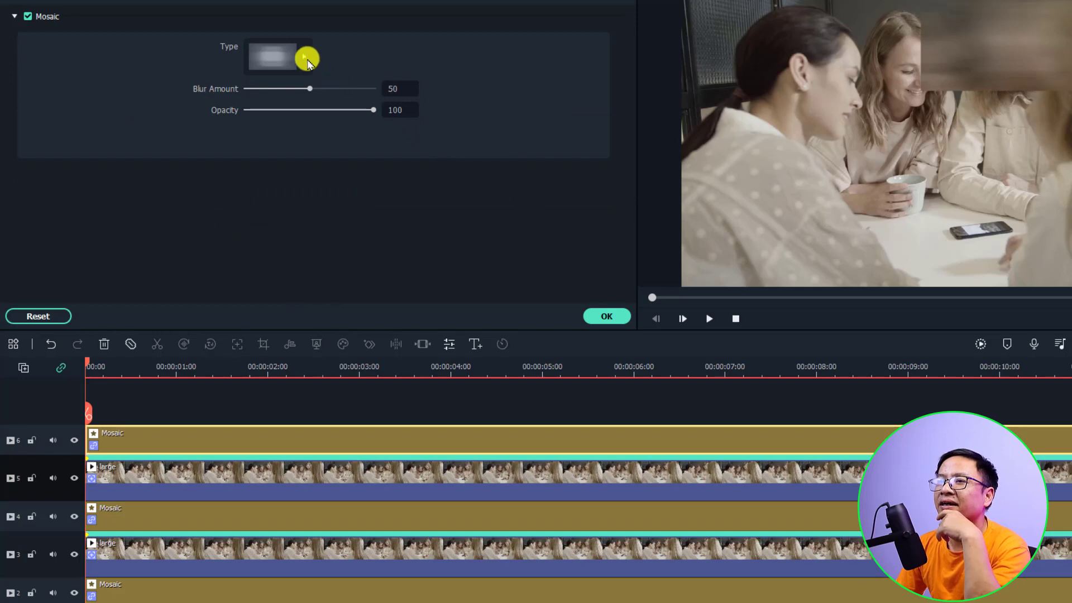
{"action": "left_click", "coordinate": [302, 58]}
{"action": "left_click", "coordinate": [333, 151]}
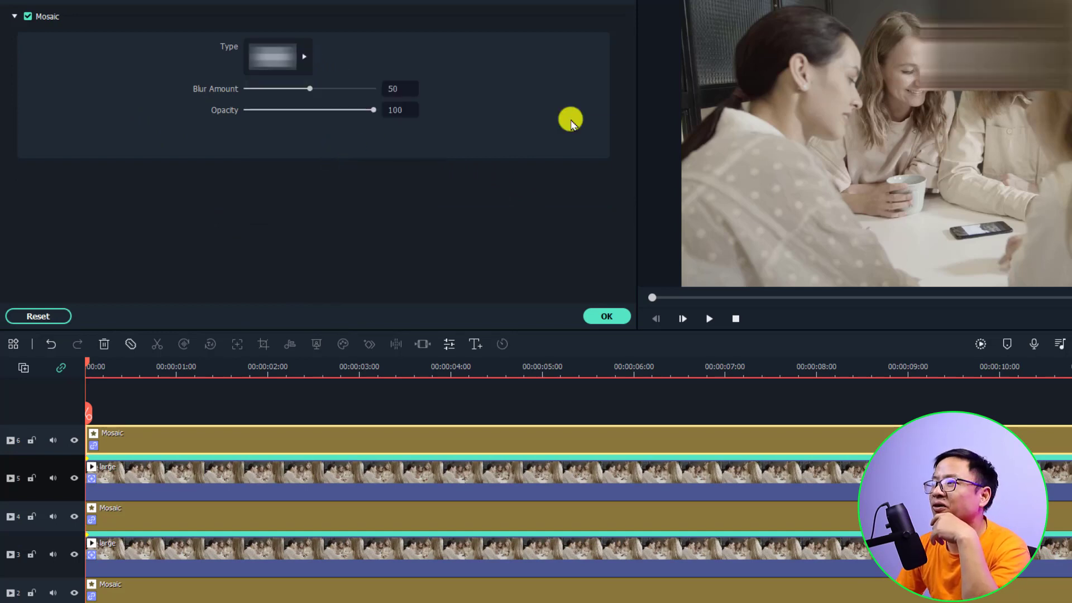
- Narrow the mosaic to fit the man's face and confirm its settings
{"action": "left_click", "coordinate": [946, 66]}
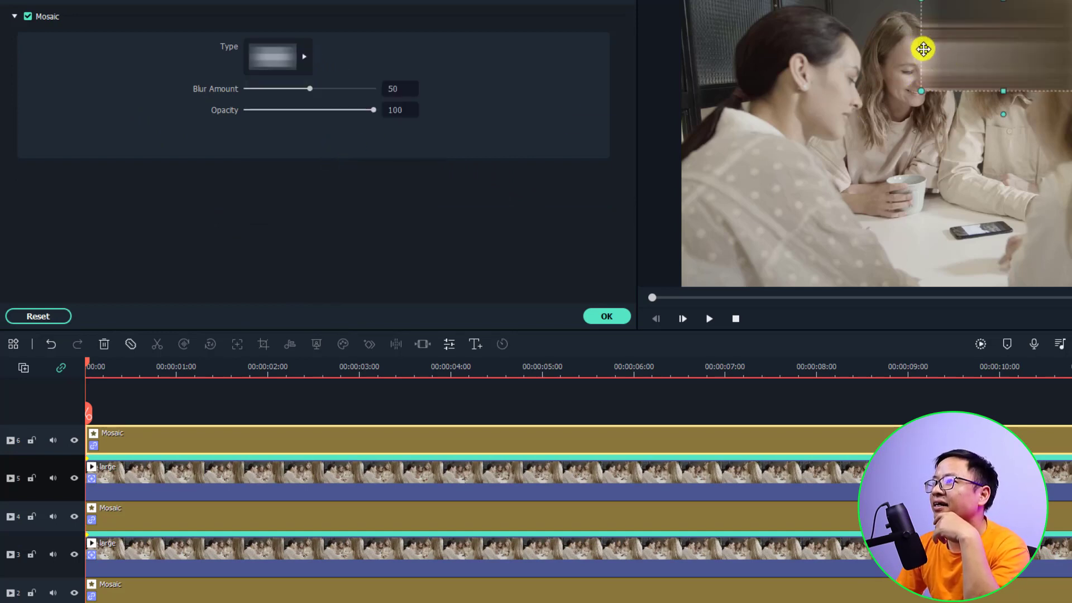
{"action": "left_click_drag", "start_coordinate": [923, 43], "coordinate": [969, 42]}
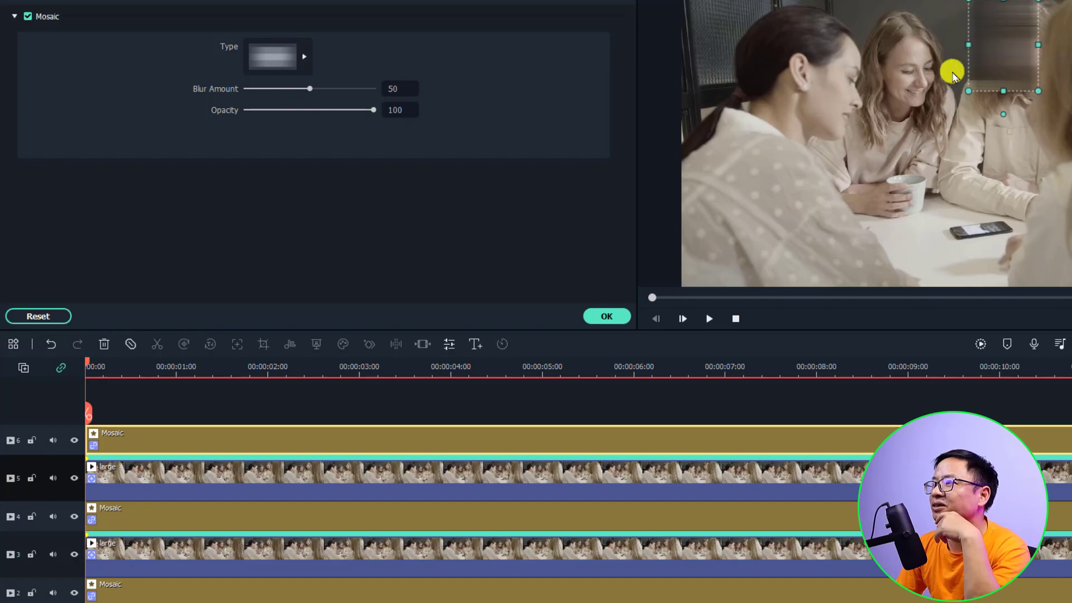
{"action": "left_click", "coordinate": [606, 316]}
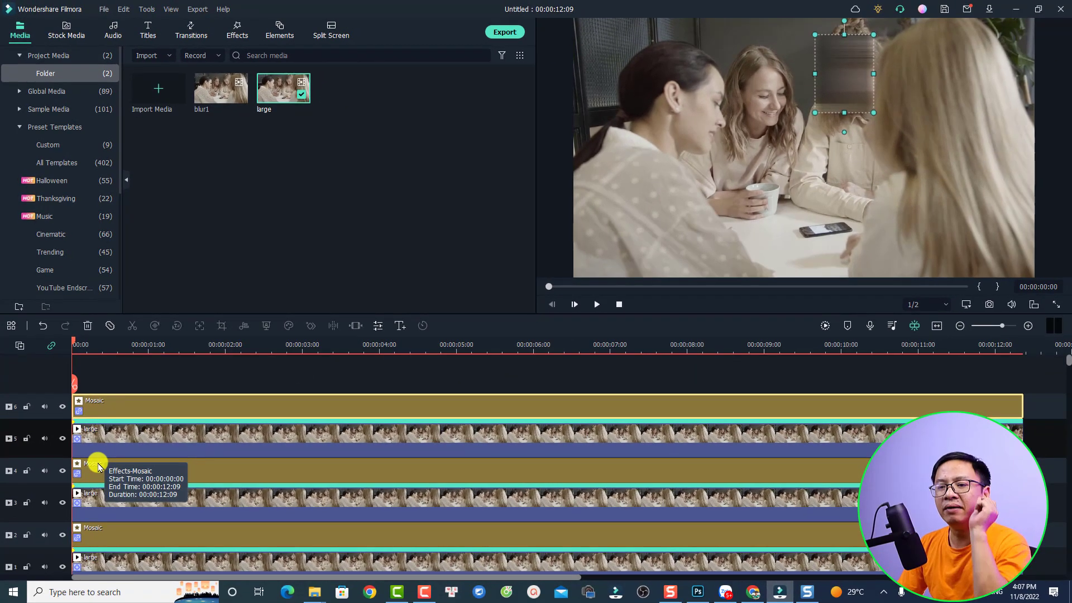
- Hide the duplicate video tracks 5 and 3, and play the video to check the three blurred faces
{"action": "scroll", "coordinate": [102, 462], "scroll_direction": "down", "scroll_amount": 1}
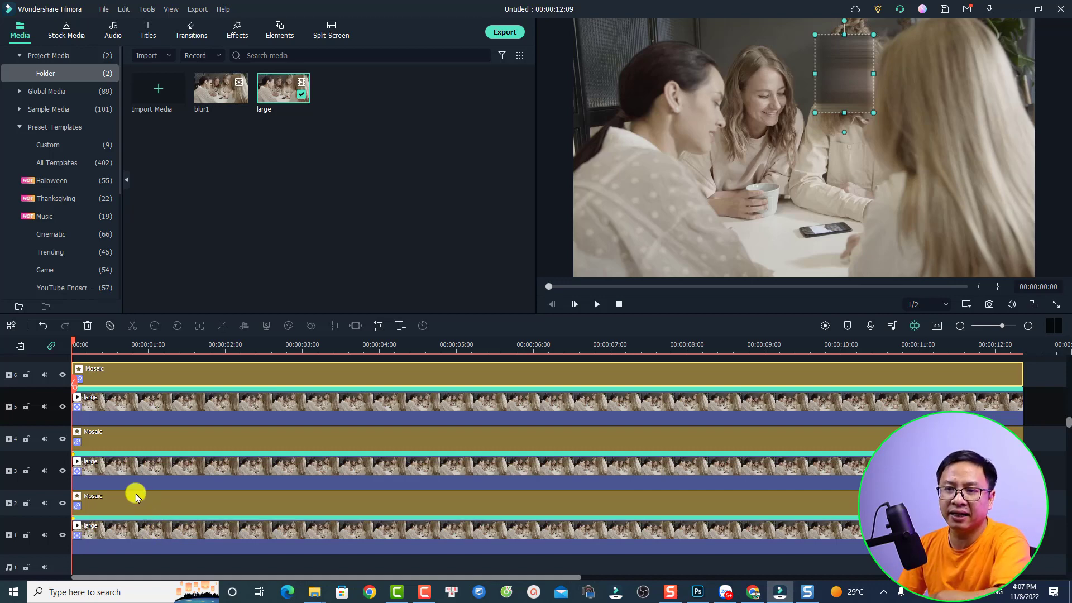
{"action": "left_click", "coordinate": [62, 408]}
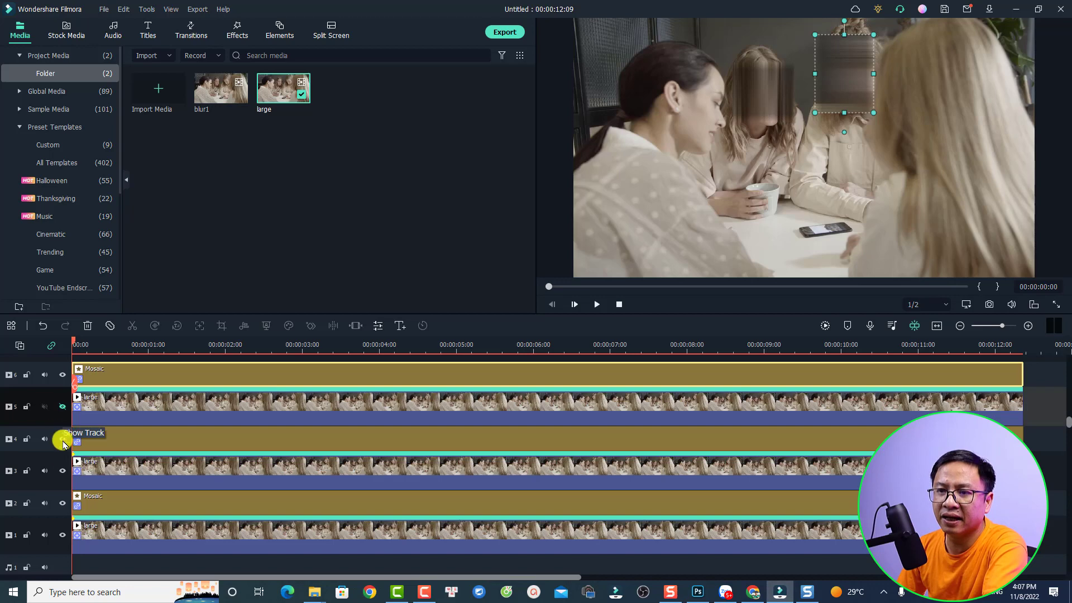
{"action": "left_click", "coordinate": [63, 471]}
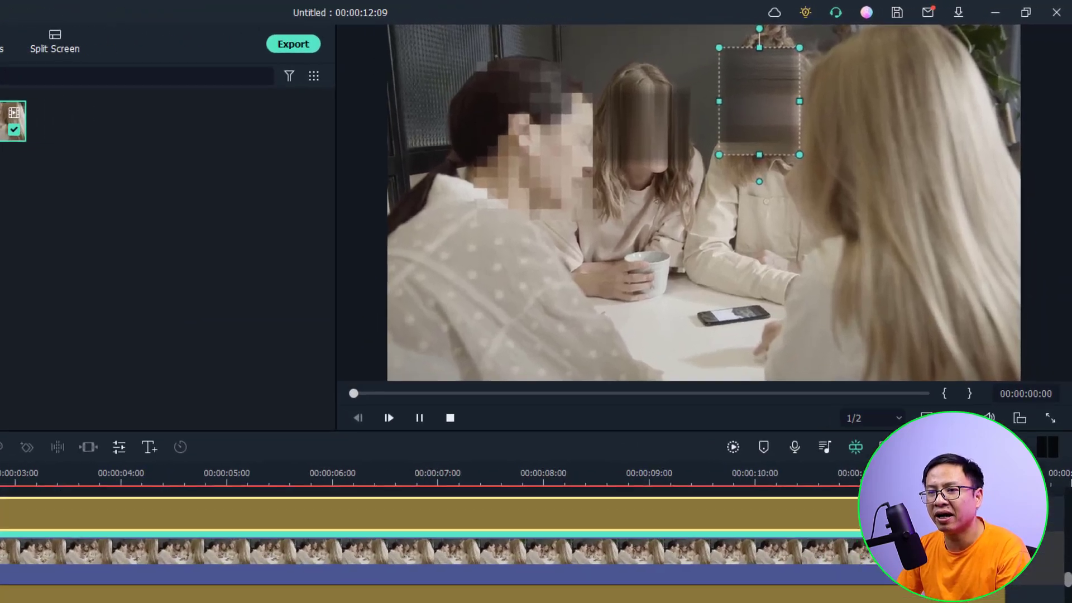
{"action": "key", "text": "space"}
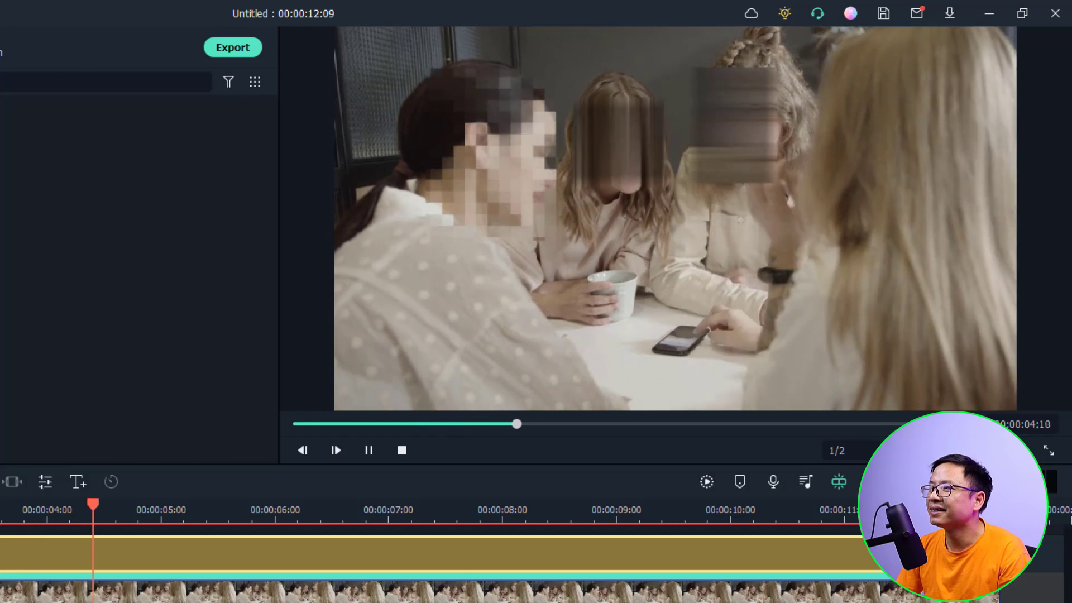
{"action": "key", "text": "ctrl+minus"}
{"action": "key", "text": "ctrl+minus"}
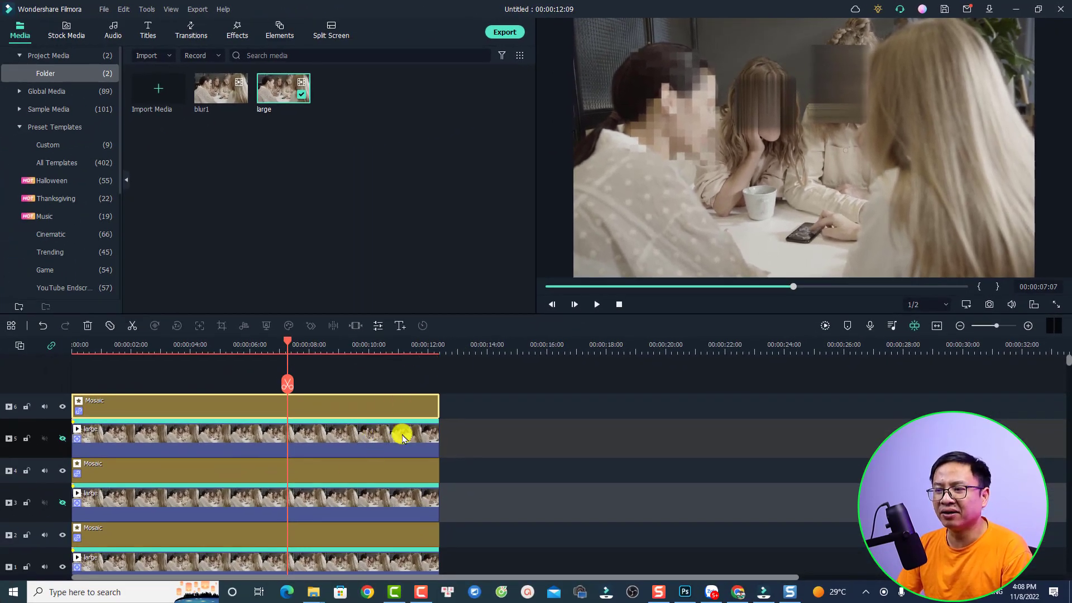
{"action": "scroll", "coordinate": [385, 466], "scroll_direction": "down", "scroll_amount": 1}
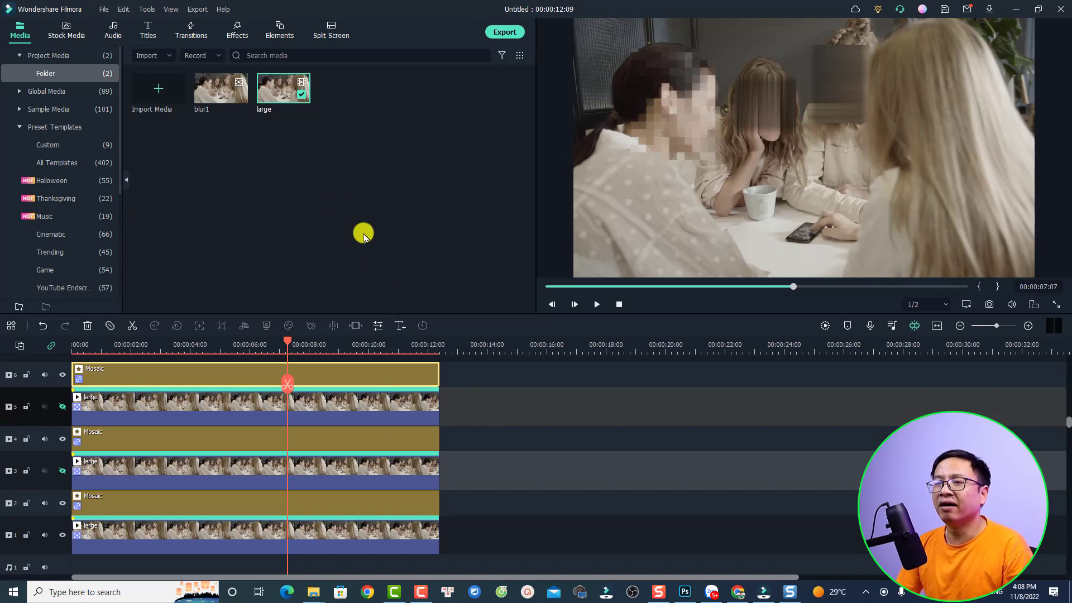
{"action": "left_click_drag", "start_coordinate": [277, 91], "coordinate": [450, 533]}
{"action": "left_click", "coordinate": [519, 345]}
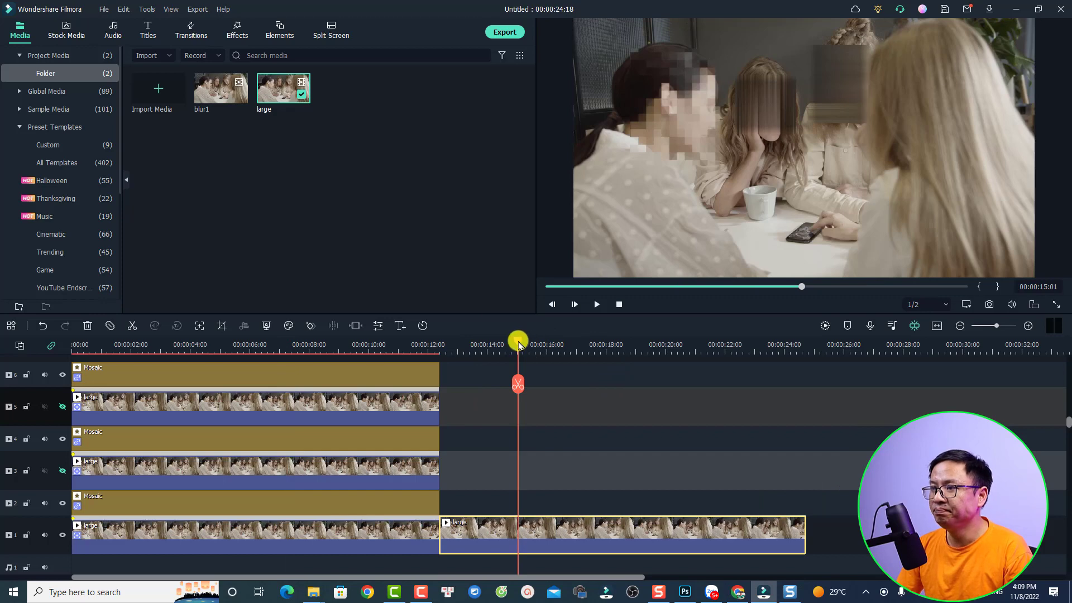
{"action": "left_click_drag", "start_coordinate": [520, 344], "coordinate": [442, 366]}
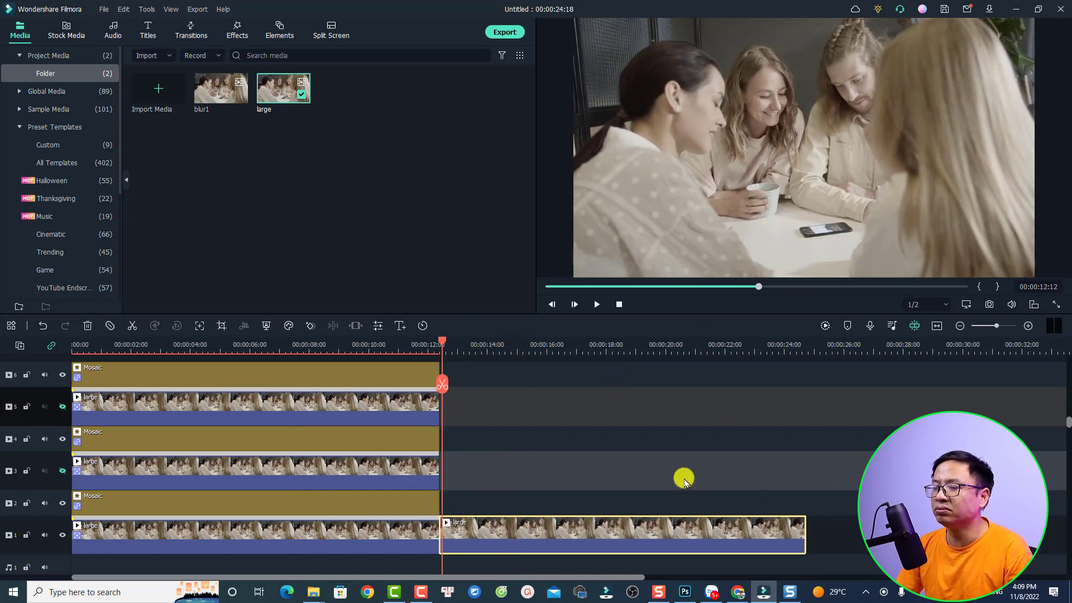
{"action": "key", "text": "Delete"}
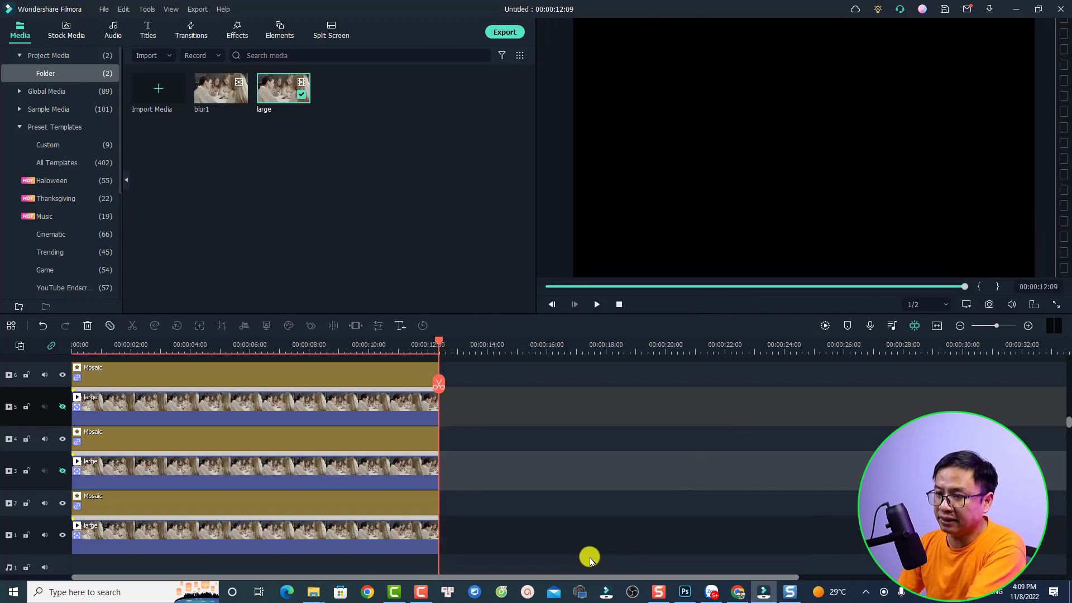
- Copy the "large" clip and its mosaic from tracks 1 and 2 and paste them at about 14 seconds
{"action": "left_click_drag", "start_coordinate": [490, 545], "coordinate": [299, 502]}
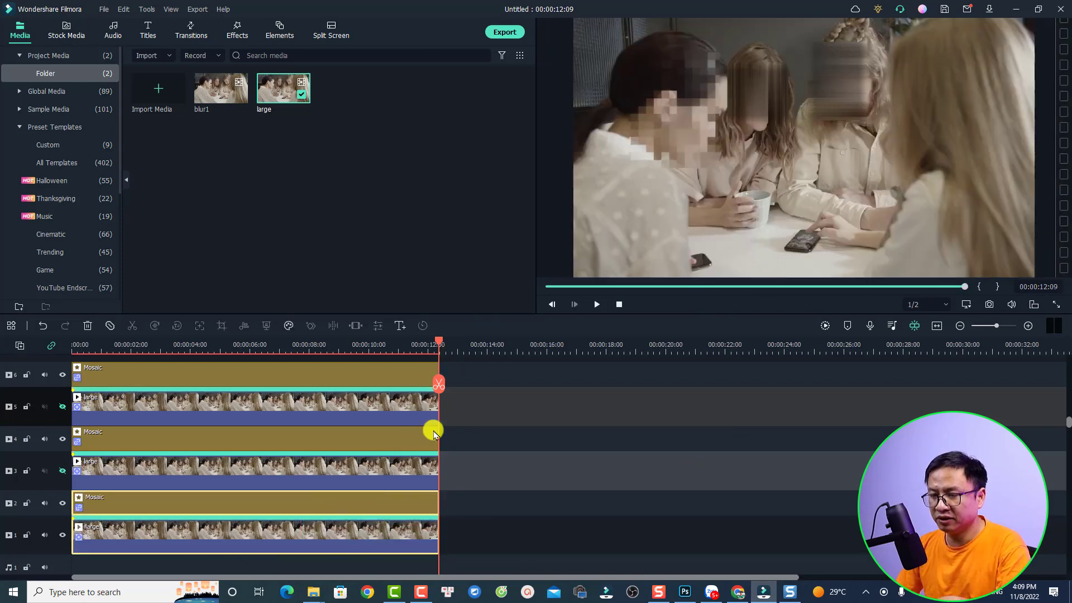
{"action": "left_click", "coordinate": [498, 349]}
{"action": "key", "text": "ctrl+v"}
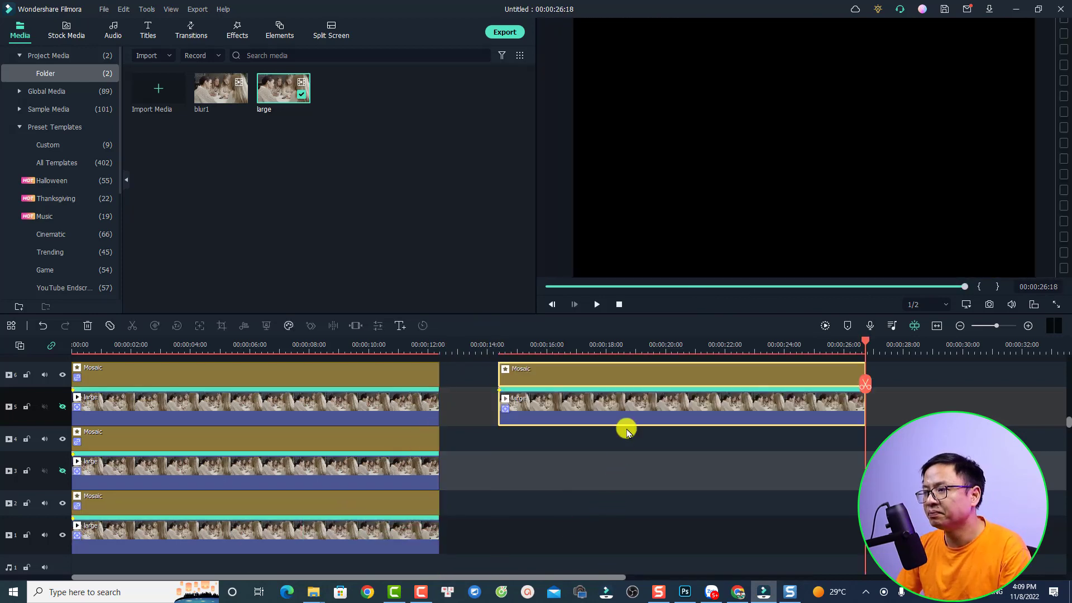
{"action": "left_click", "coordinate": [510, 343]}
{"action": "scroll", "coordinate": [624, 409], "scroll_direction": "up", "scroll_amount": 1}
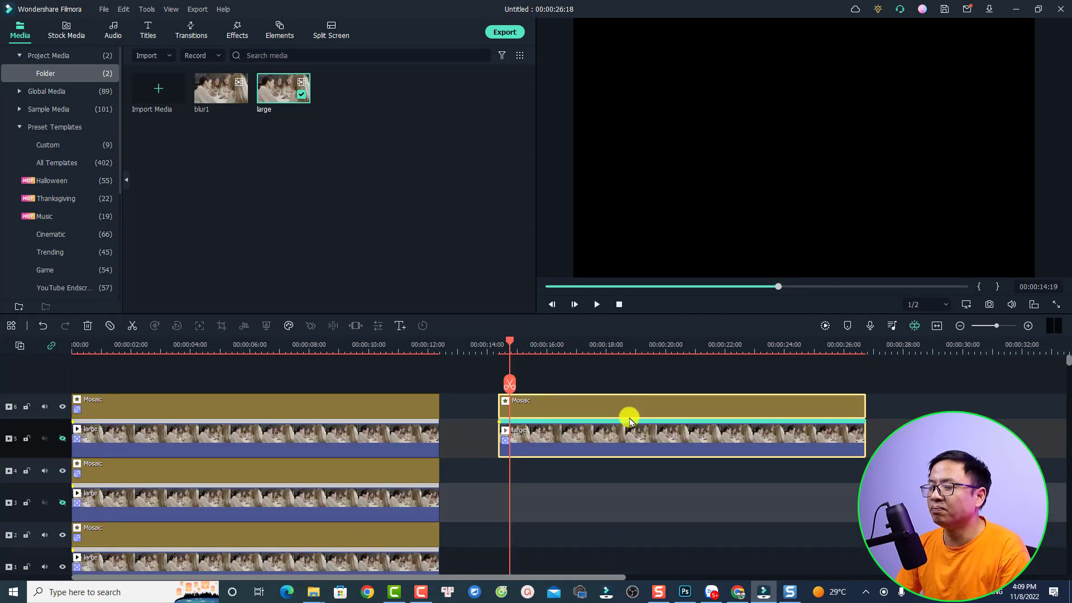
- Move the pasted clip and mosaic up to tracks 6 and 7, and place the mosaic over the dark-haired woman's face
{"action": "left_click_drag", "start_coordinate": [599, 436], "coordinate": [596, 378]}
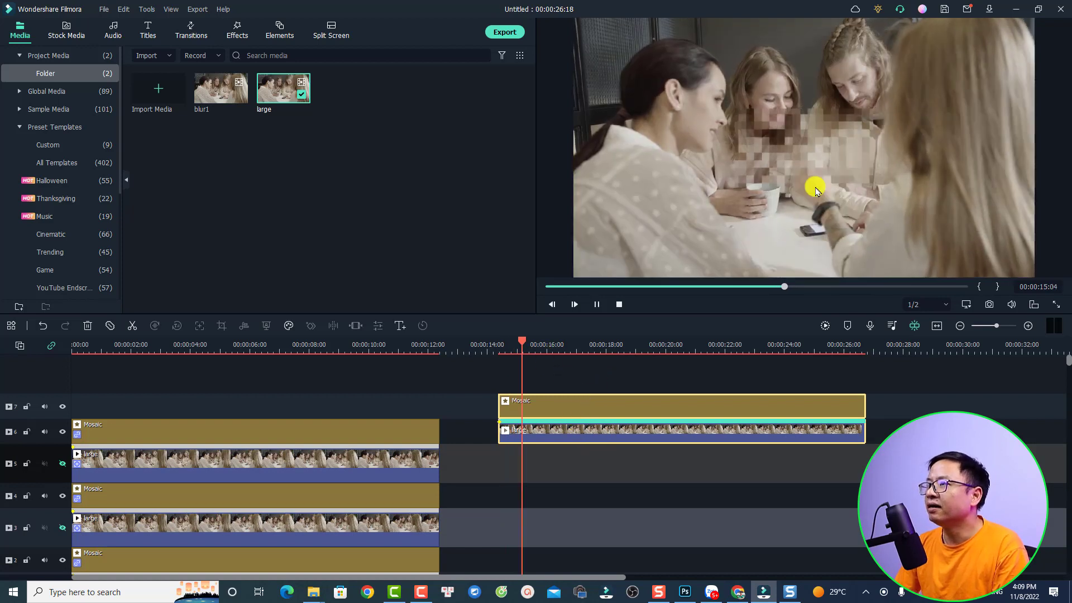
{"action": "left_click", "coordinate": [802, 149]}
{"action": "left_click_drag", "start_coordinate": [791, 154], "coordinate": [694, 113]}
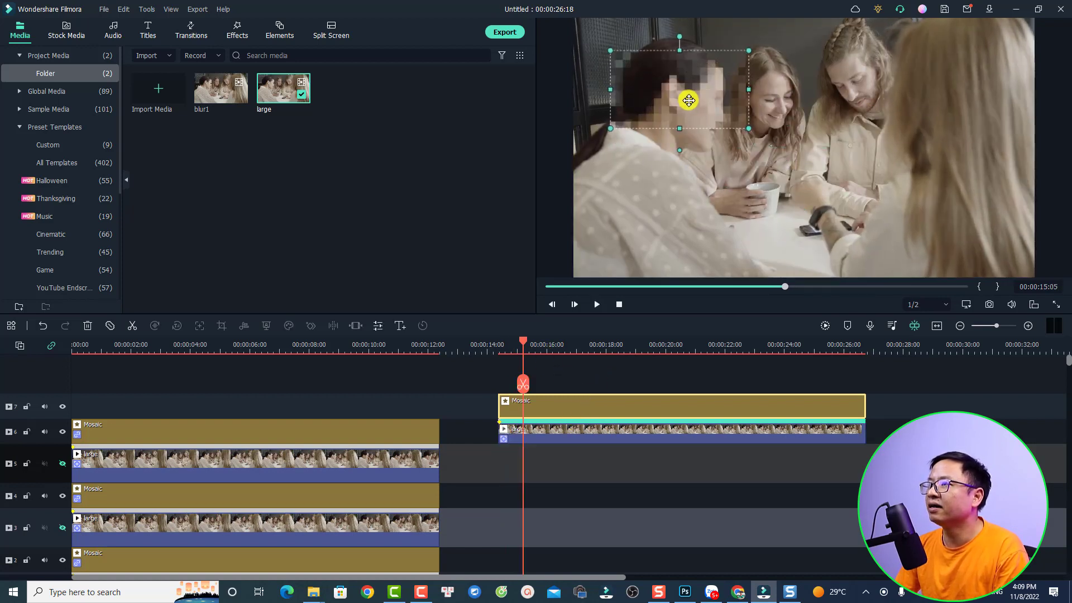
- Link the Mosaic to the motion tracking of the pasted "large" clip on track 6 and confirm
{"action": "left_click", "coordinate": [573, 429]}
{"action": "double_click", "coordinate": [573, 430]}
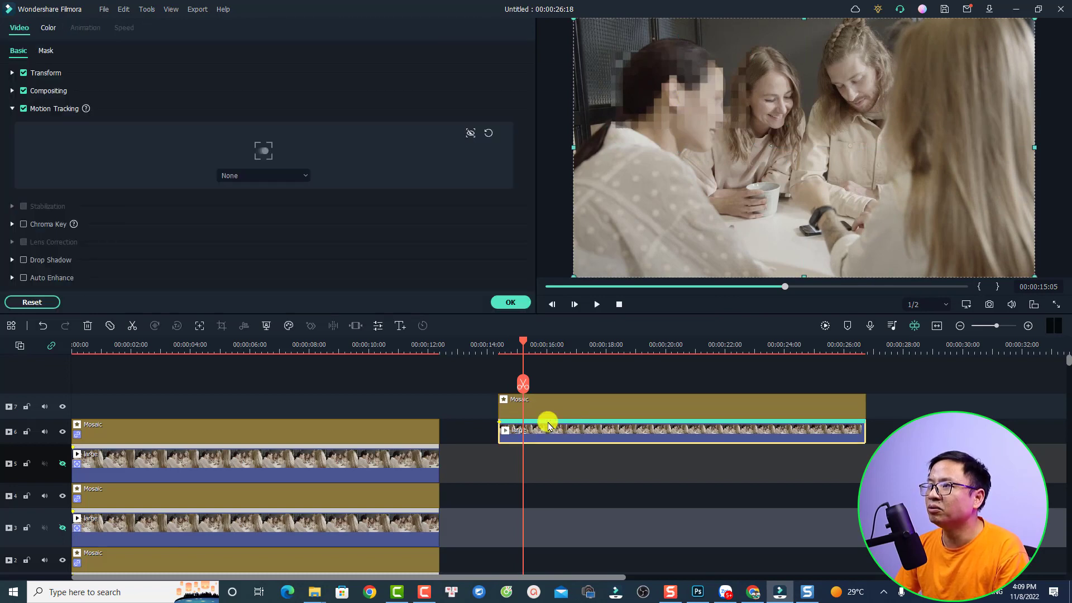
{"action": "left_click", "coordinate": [303, 176]}
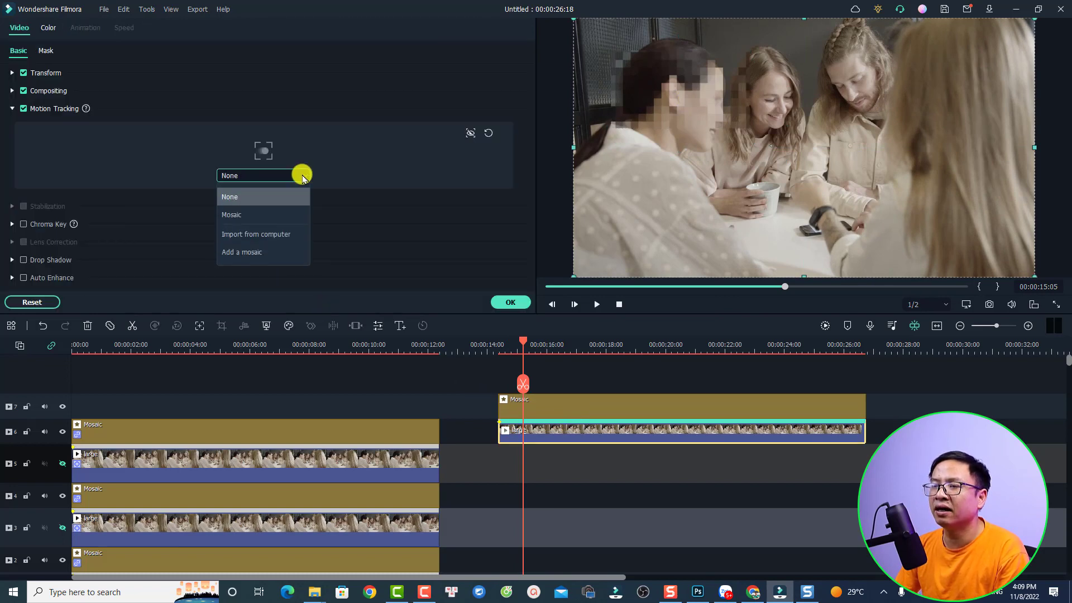
{"action": "left_click", "coordinate": [258, 213]}
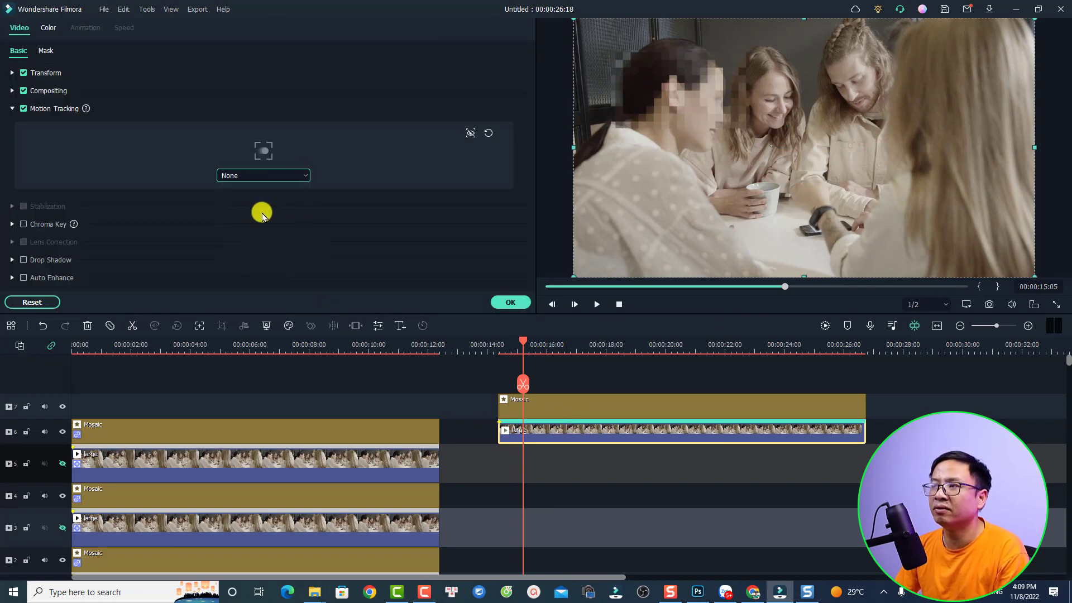
{"action": "left_click", "coordinate": [505, 304]}
- Play the relinked clip briefly and narrow the mosaic to fit the dark-haired woman's face
{"action": "key", "text": "space"}
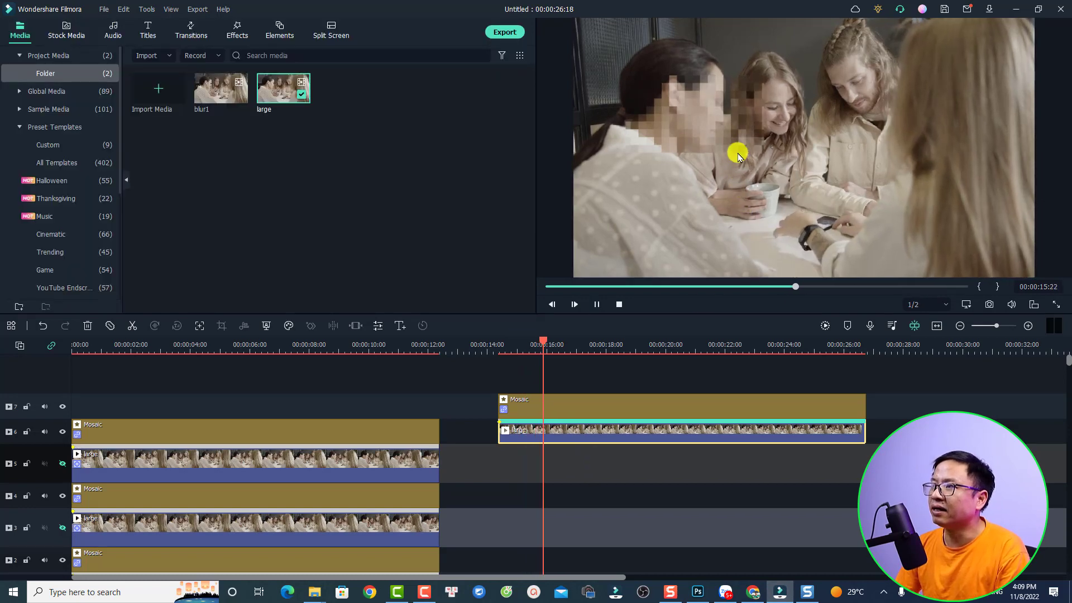
{"action": "left_click", "coordinate": [759, 117]}
{"action": "left_click_drag", "start_coordinate": [763, 113], "coordinate": [725, 112]}
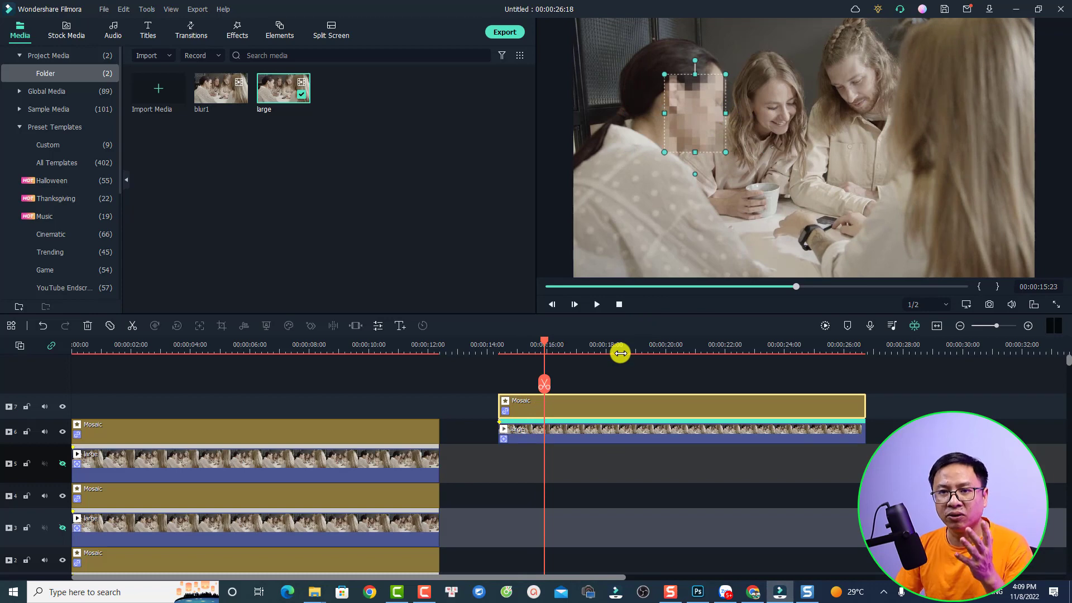
- Mark the pasted clip and mosaic as the export range and name the export file "blur 1 vi du"
{"action": "left_click", "coordinate": [623, 439], "text": "ctrl"}
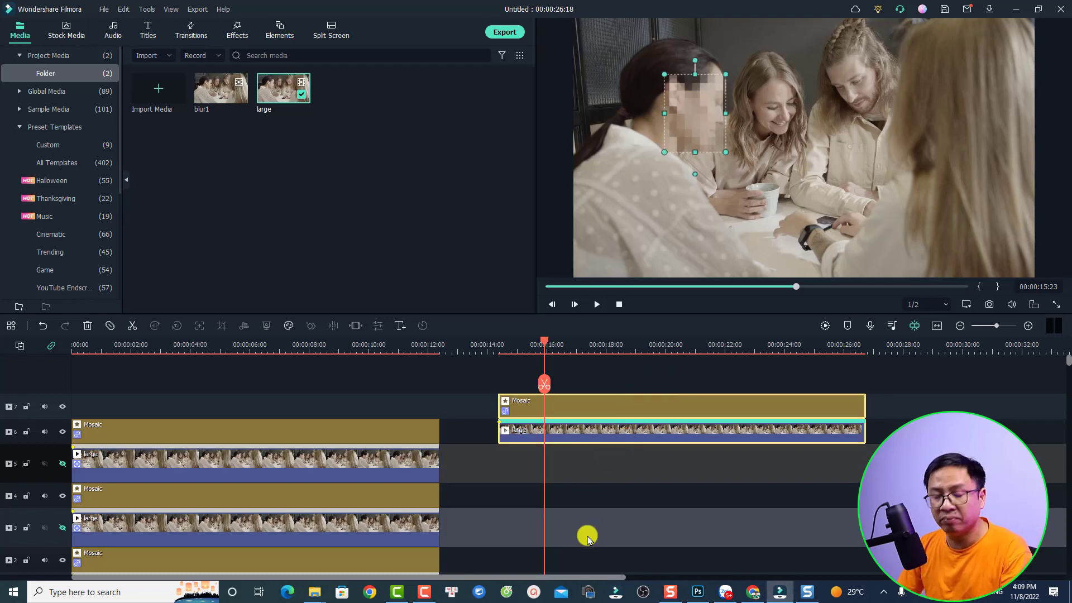
{"action": "key", "text": "x"}
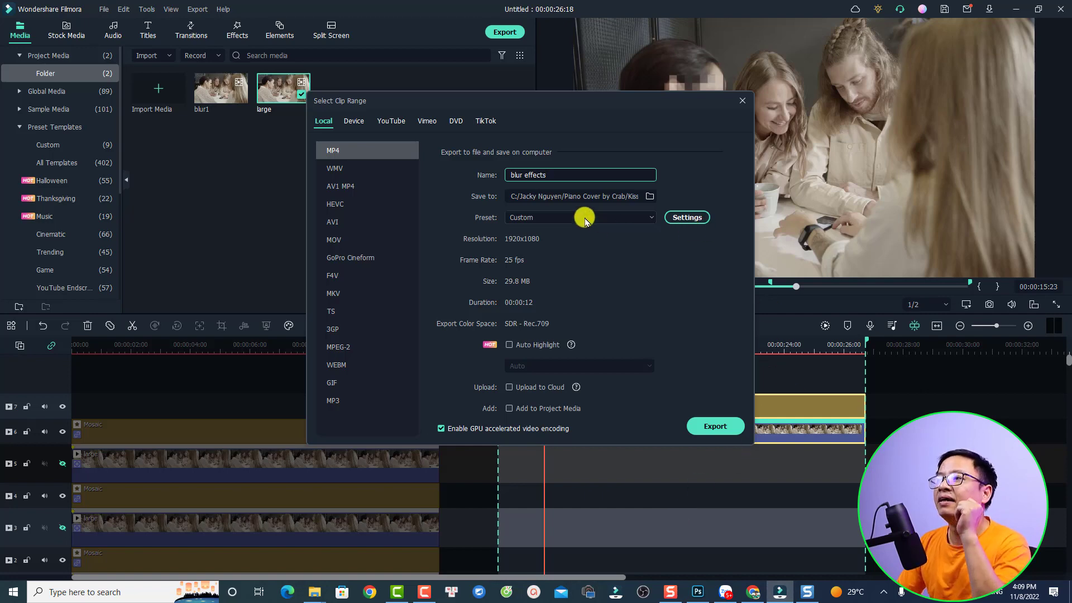
{"action": "left_click_drag", "start_coordinate": [546, 175], "coordinate": [496, 175]}
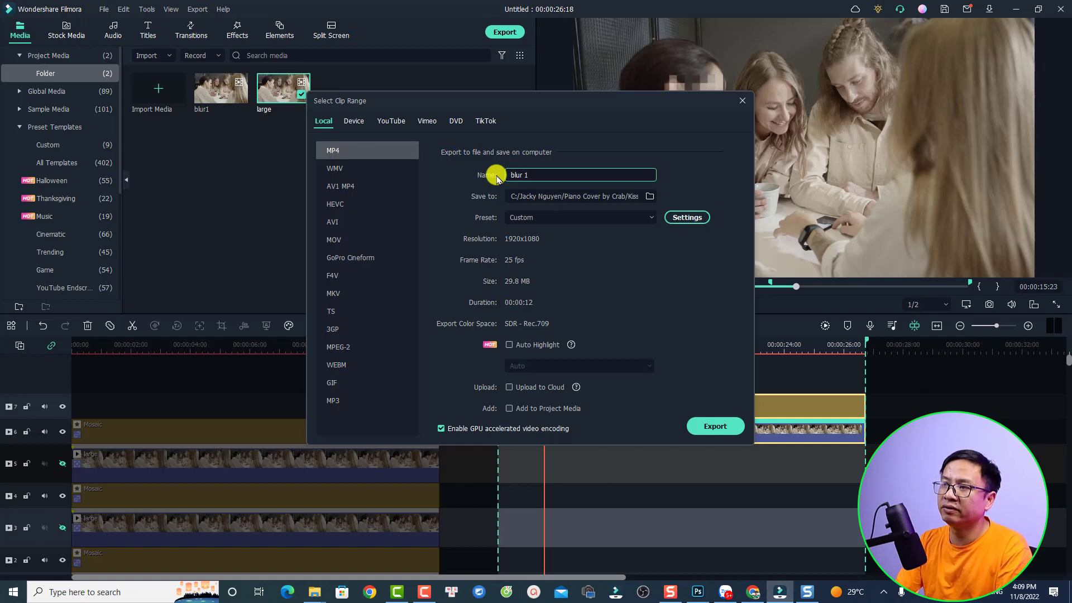
{"action": "type", "text": "blur 1 vi du"}
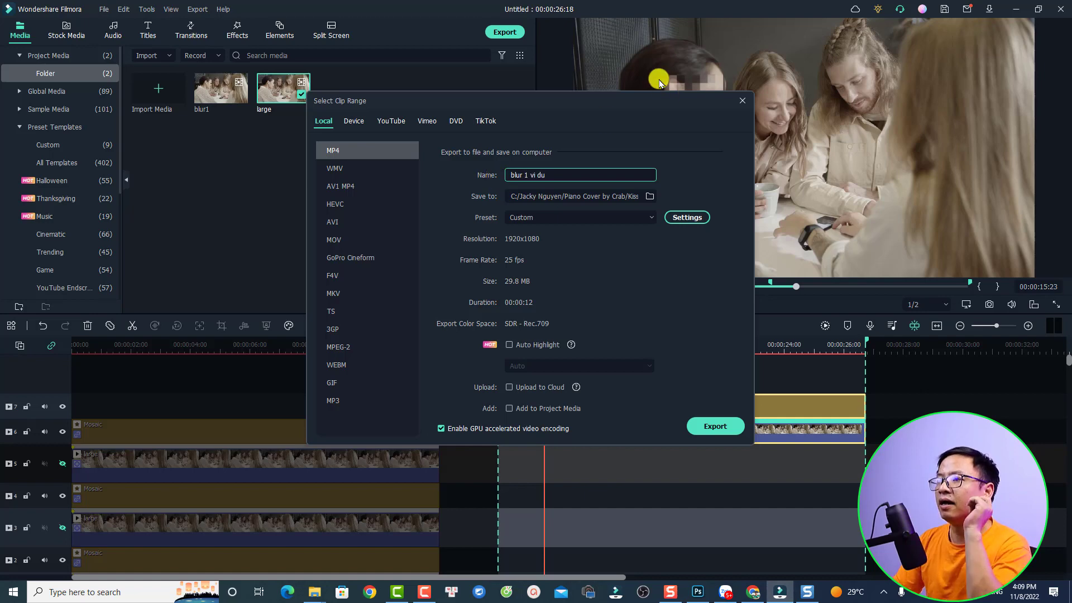
- Set the export video bit rate to 20000 kbps and export the marked range as MP4
{"action": "left_click", "coordinate": [686, 217]}
{"action": "left_click", "coordinate": [548, 240]}
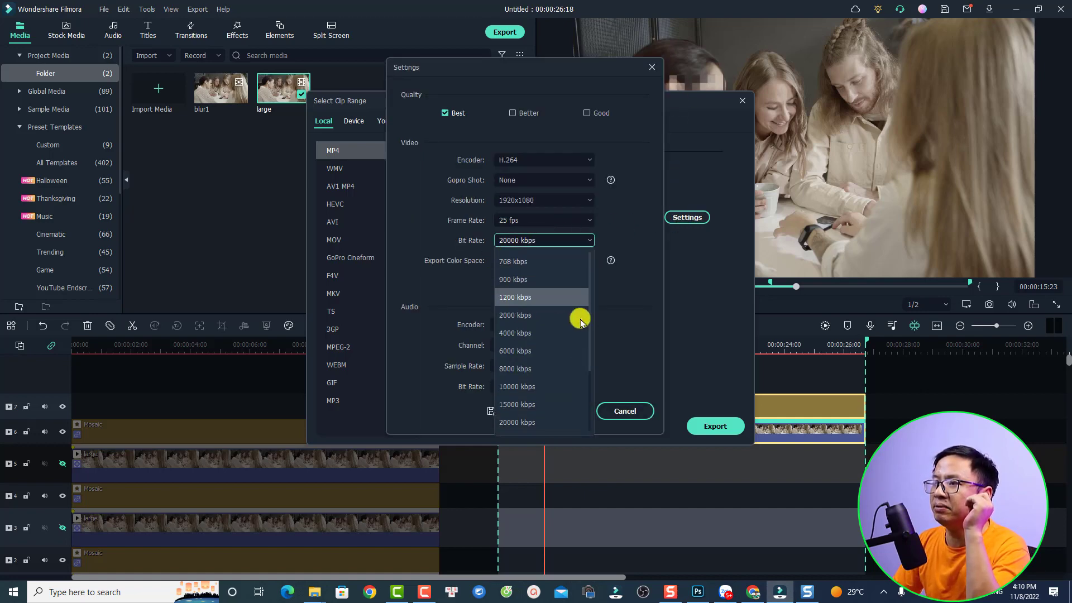
{"action": "left_click", "coordinate": [514, 423]}
{"action": "left_click", "coordinate": [554, 411]}
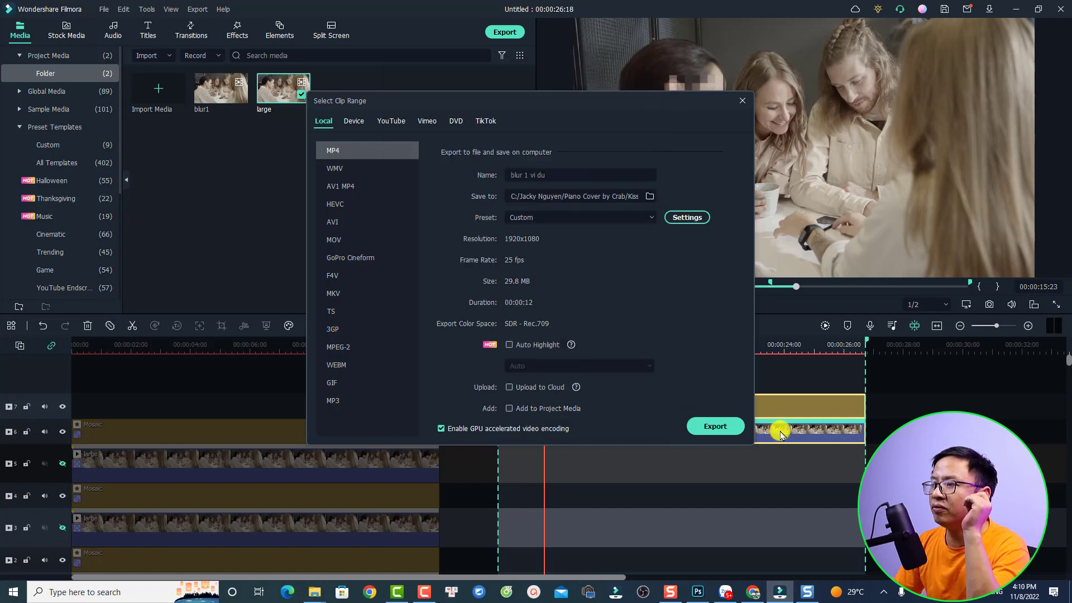
{"action": "left_click", "coordinate": [714, 426]}
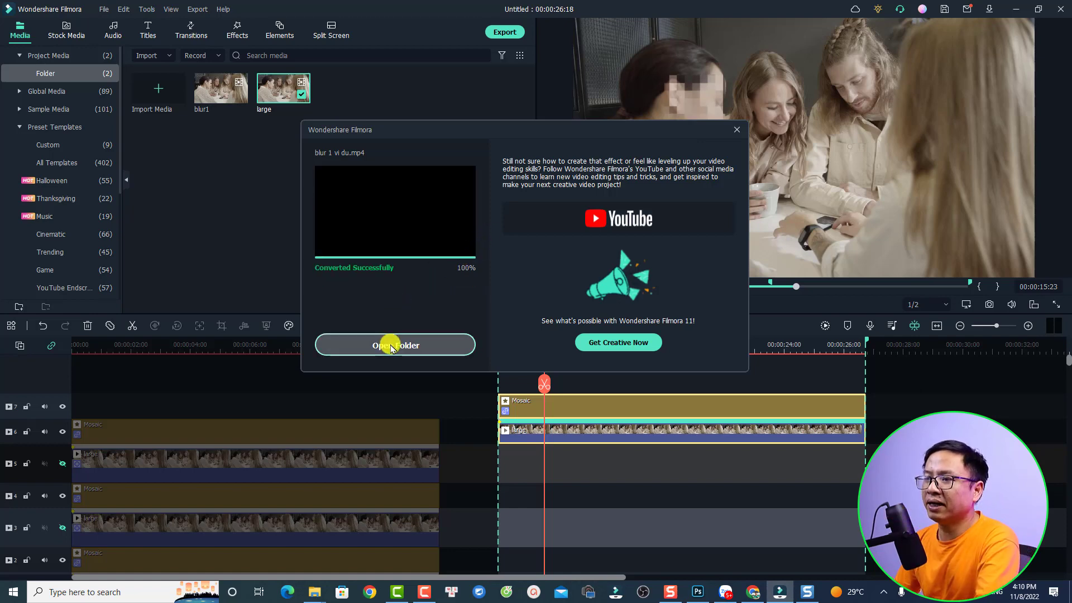
- Open the export folder and import the "blur 1 vi du" video into the project media
{"action": "left_click", "coordinate": [391, 344]}
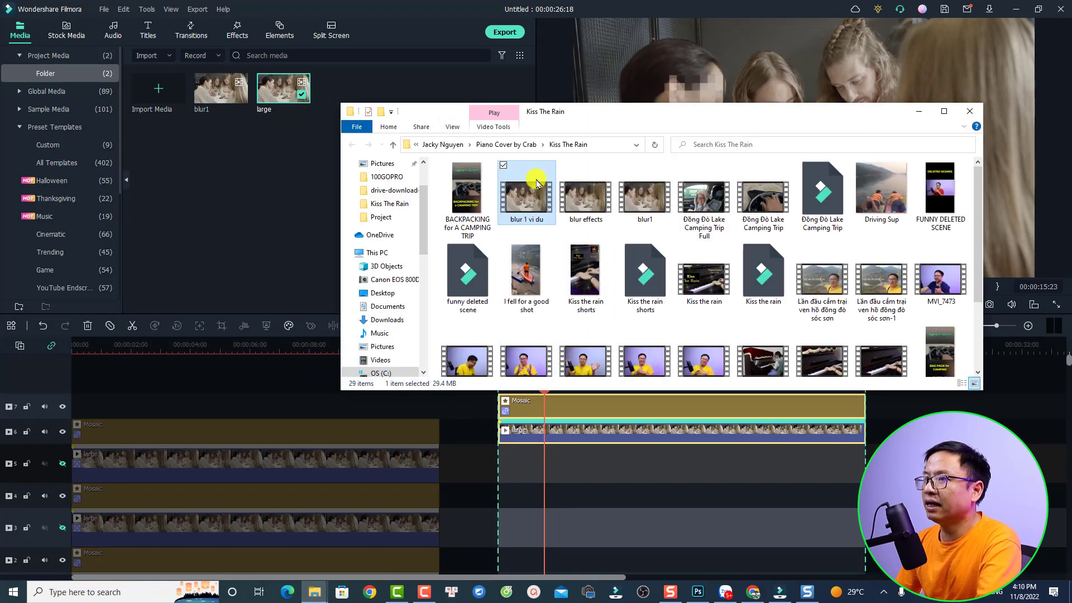
{"action": "left_click_drag", "start_coordinate": [526, 202], "coordinate": [337, 199]}
{"action": "left_click_drag", "start_coordinate": [246, 172], "coordinate": [232, 165]}
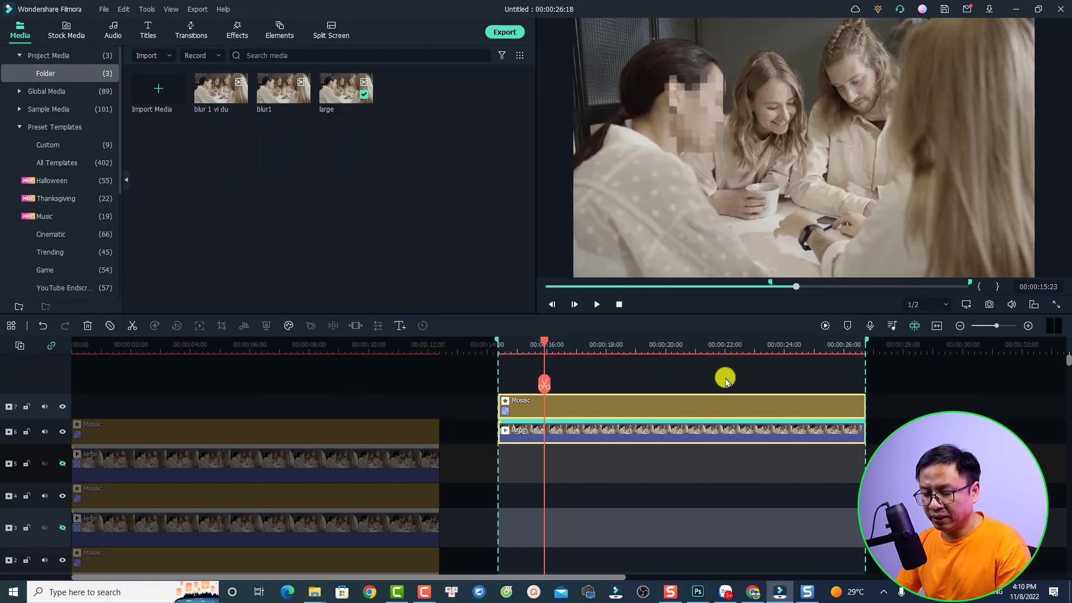
- Replace the pasted clip and mosaic with "blur 1 vi du" on track 6, directly after the existing Mosaic, and play it briefly
{"action": "left_click_drag", "start_coordinate": [736, 364], "coordinate": [651, 444]}
{"action": "key", "text": "Delete"}
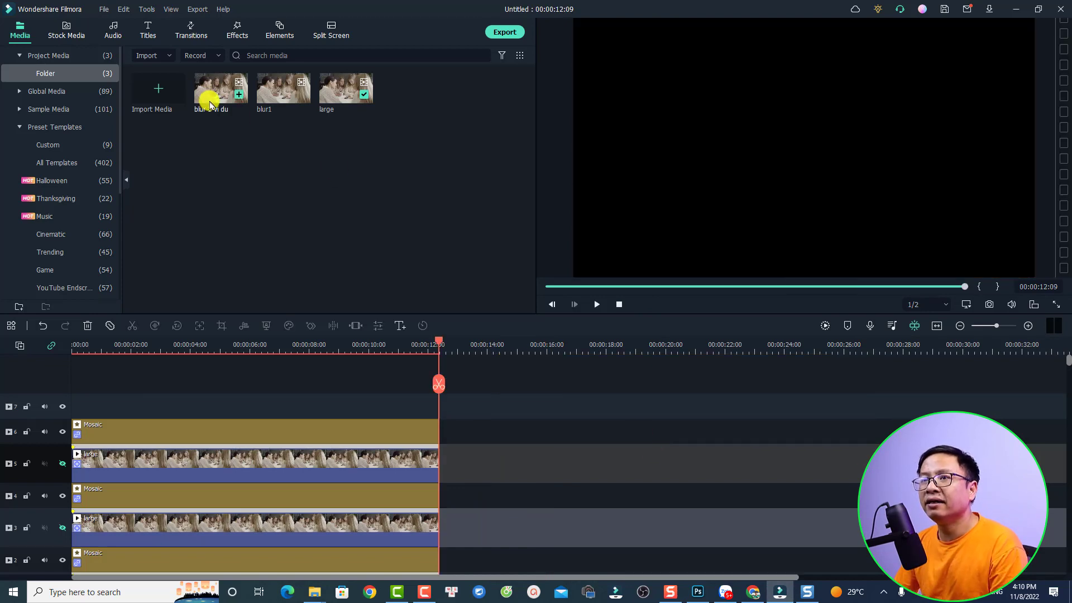
{"action": "left_click_drag", "start_coordinate": [209, 103], "coordinate": [443, 435]}
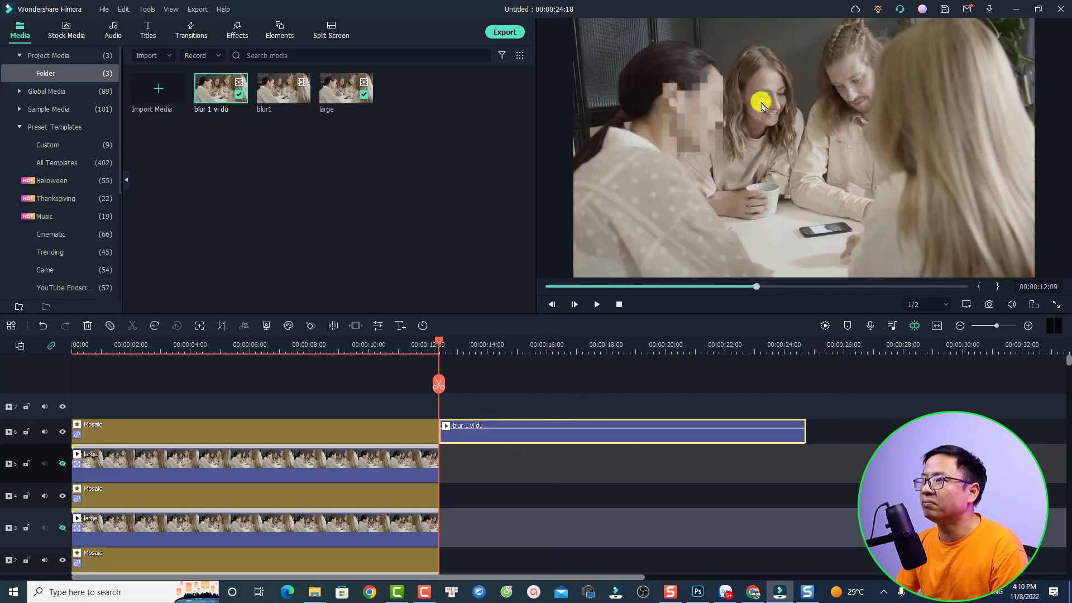
{"action": "key", "text": "space"}
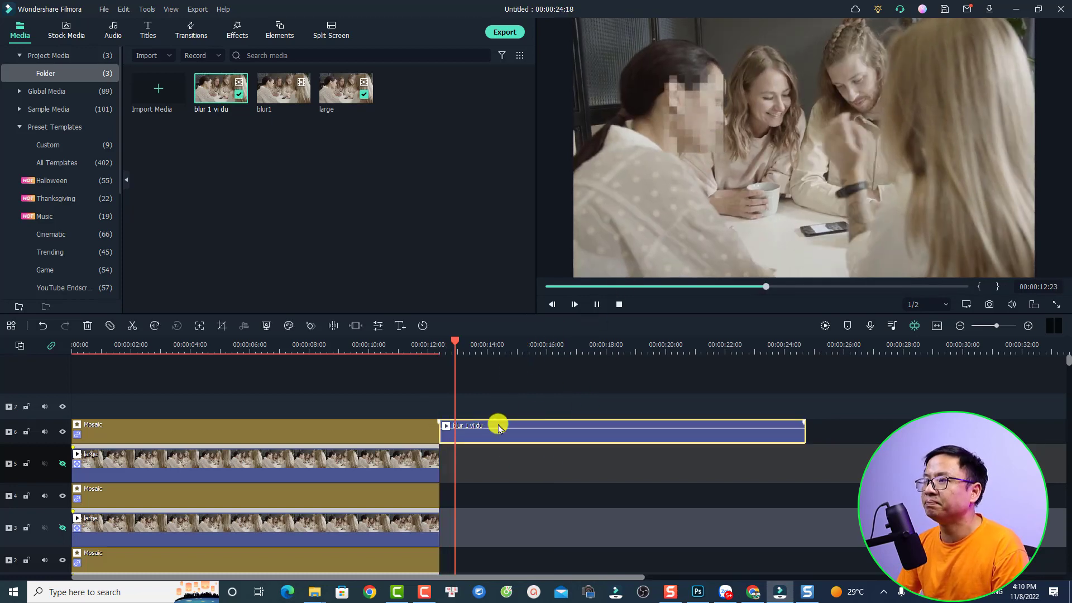
{"action": "key", "text": "space"}
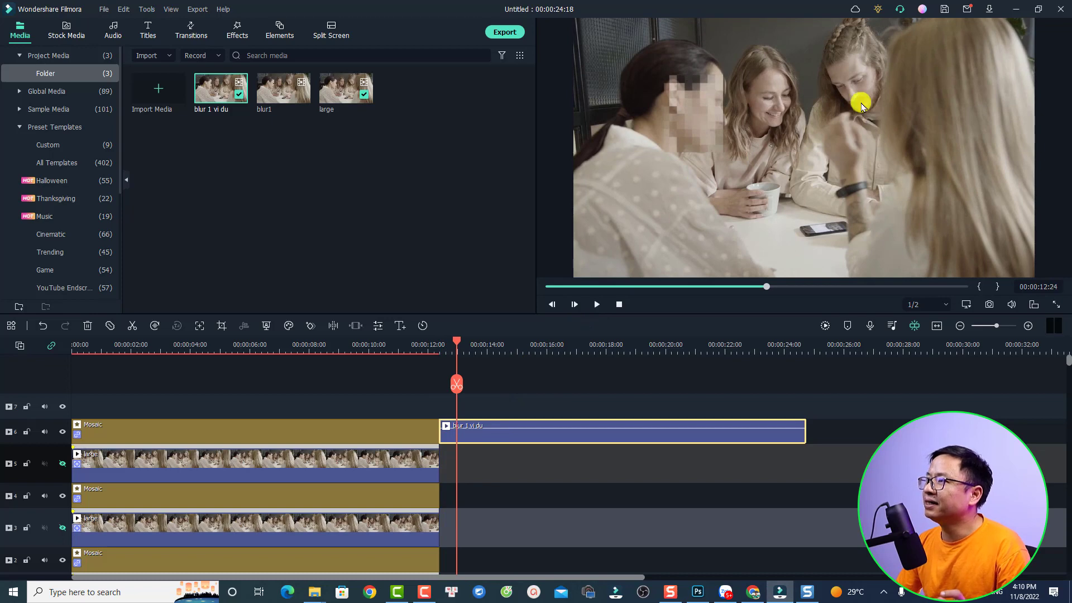